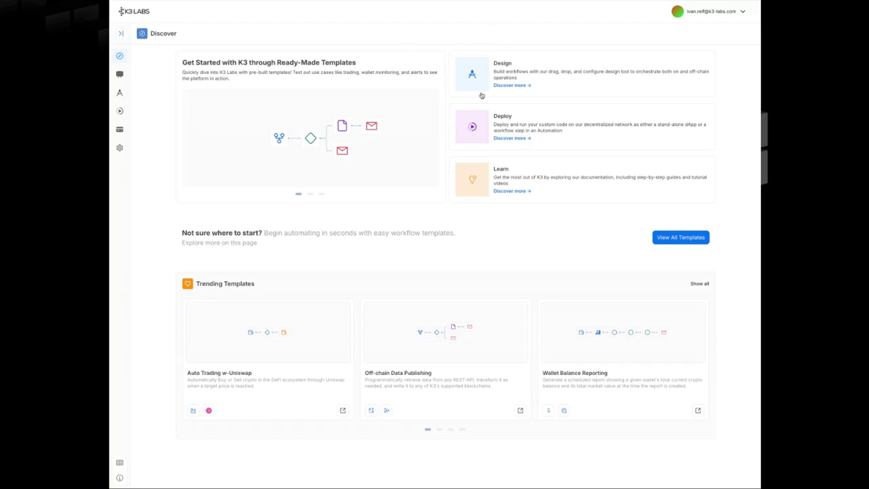
- Start a new workflow and open the Scheduled trigger's settings
left_click(119, 93)
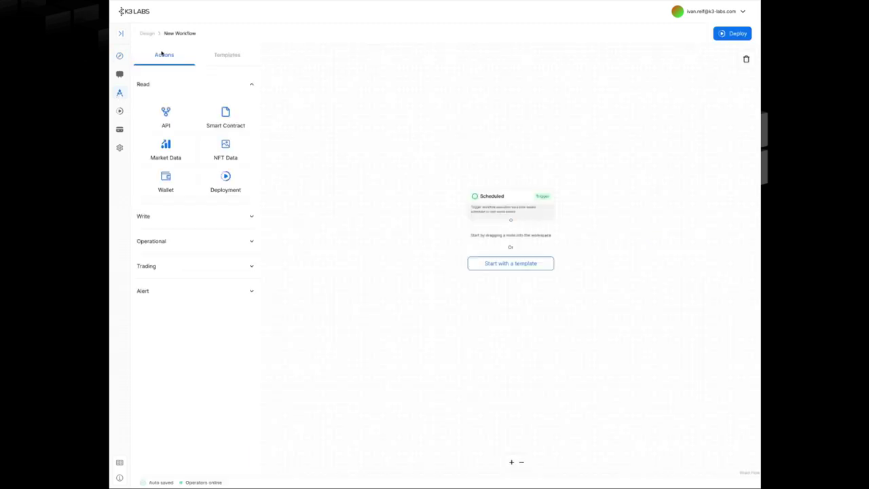
left_click_drag(487, 154, 383, 71)
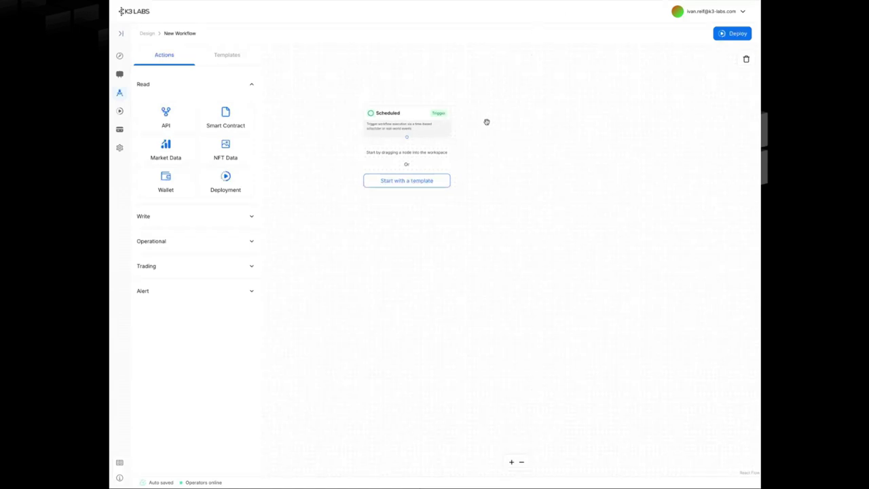
scroll(485, 122, "up", 3)
left_click_drag(485, 122, 482, 100)
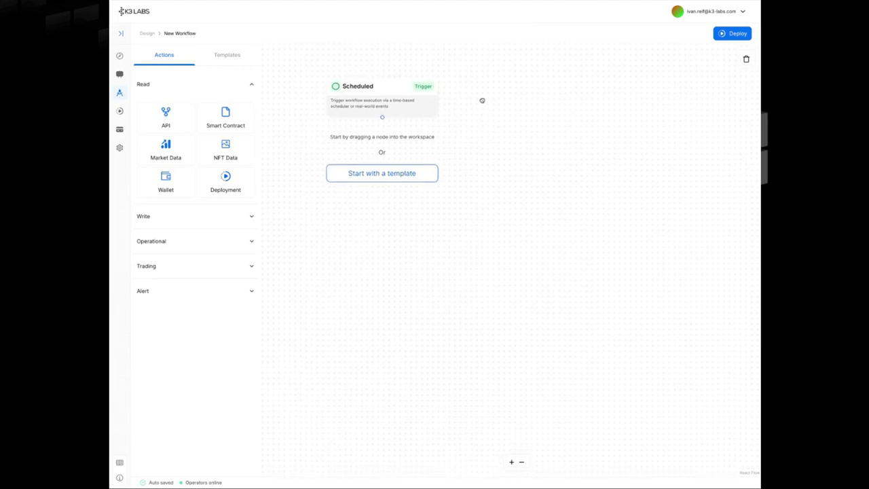
left_click(392, 94)
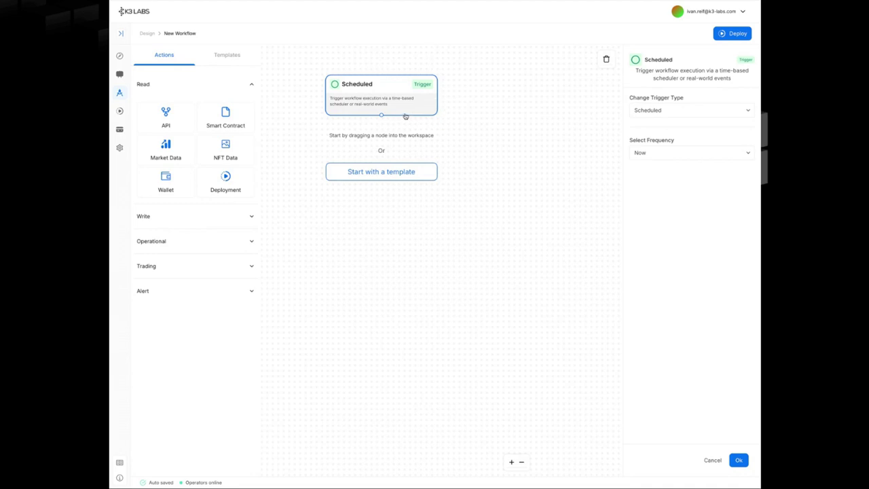
- Change the trigger type from Scheduled to Event: Smart Contract on Ethereum Testnet (Holesky)
left_click(670, 111)
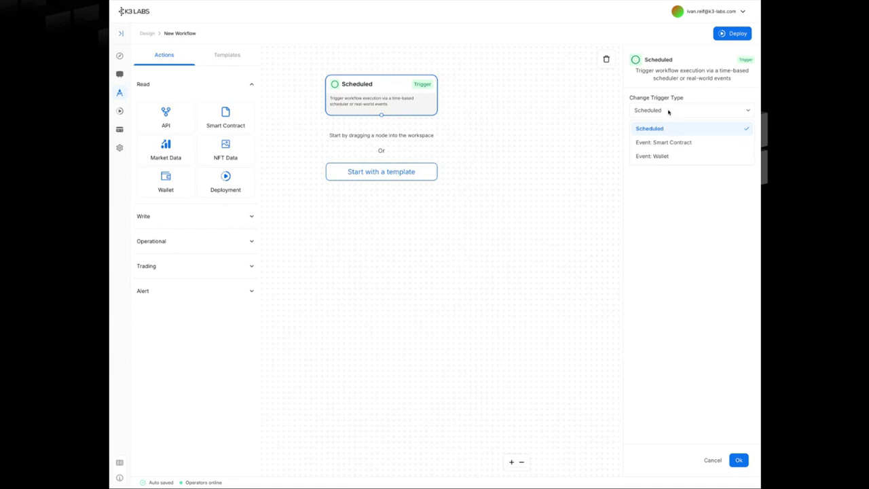
left_click(669, 111)
left_click(650, 154)
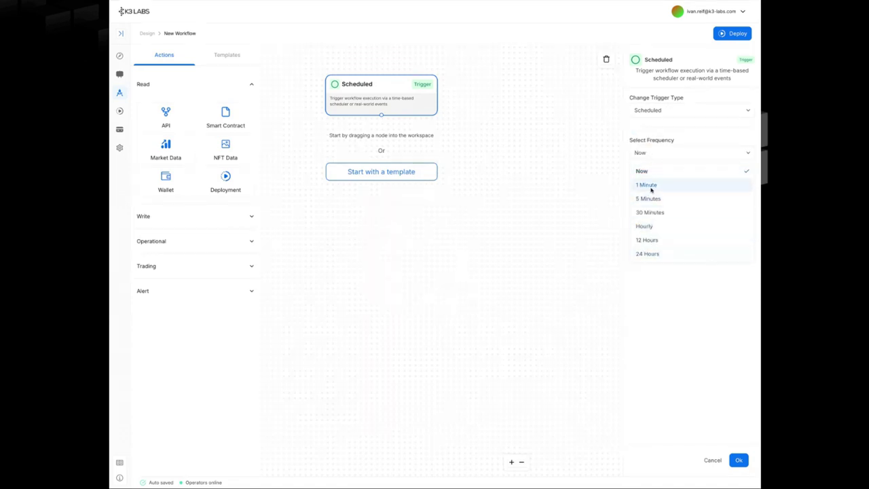
left_click(660, 271)
left_click(660, 112)
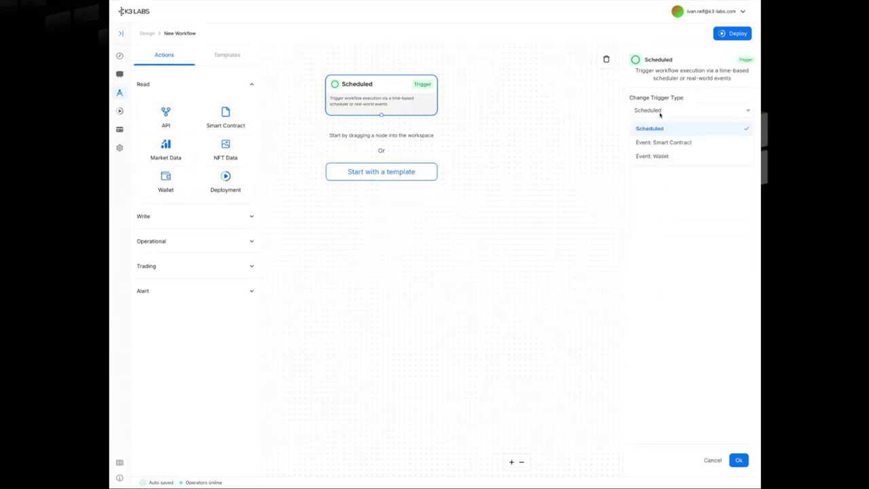
left_click(678, 142)
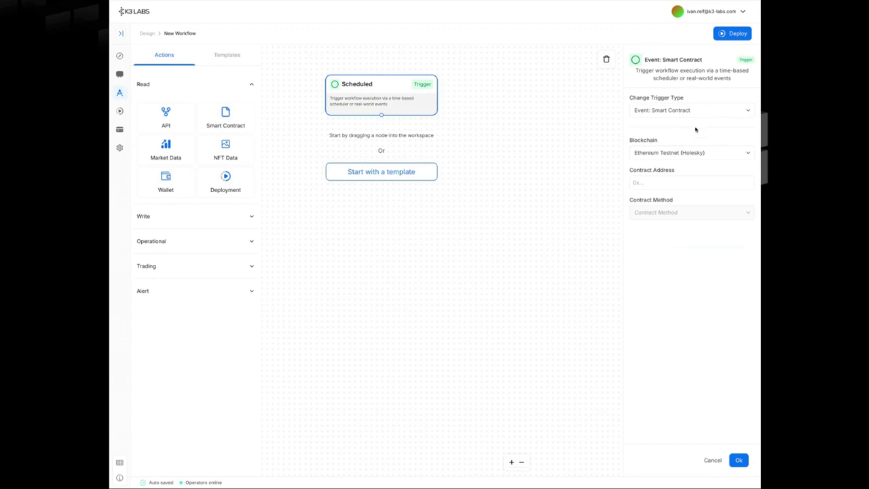
- Paste the contract address and have the trigger listen for the OwnershipTransferred event
left_click(681, 181)
key("ctrl+v")
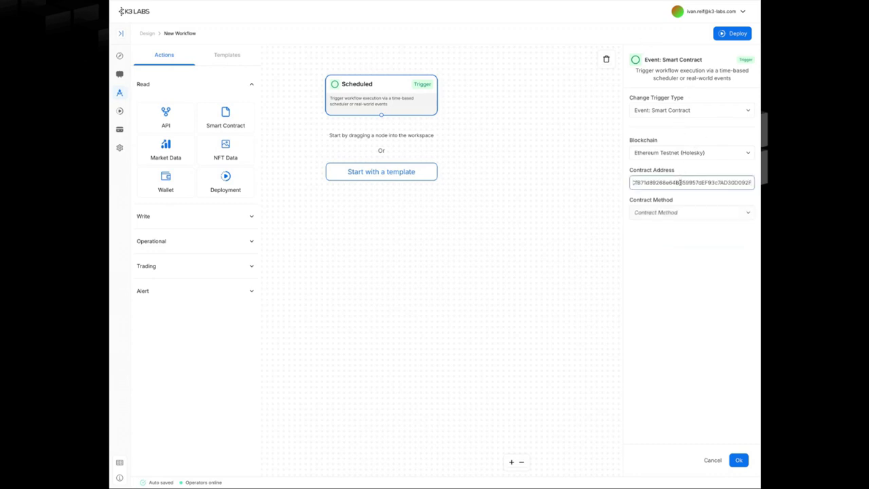
left_click(686, 215)
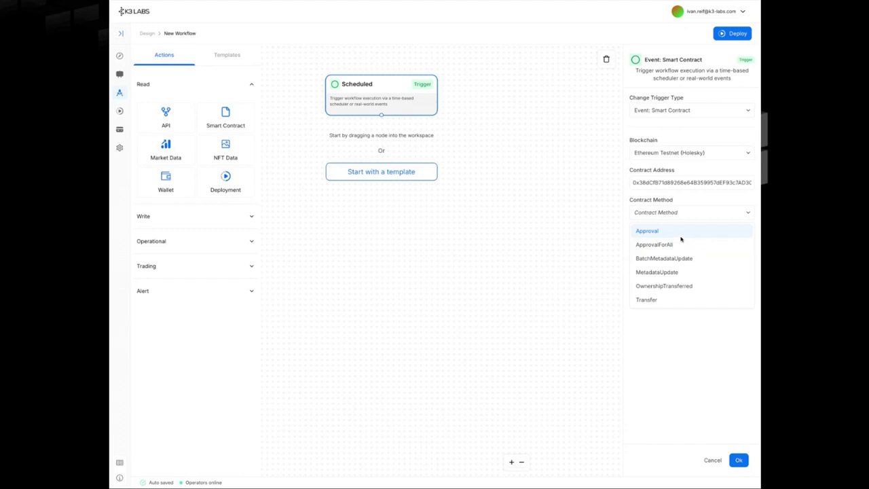
left_click(691, 285)
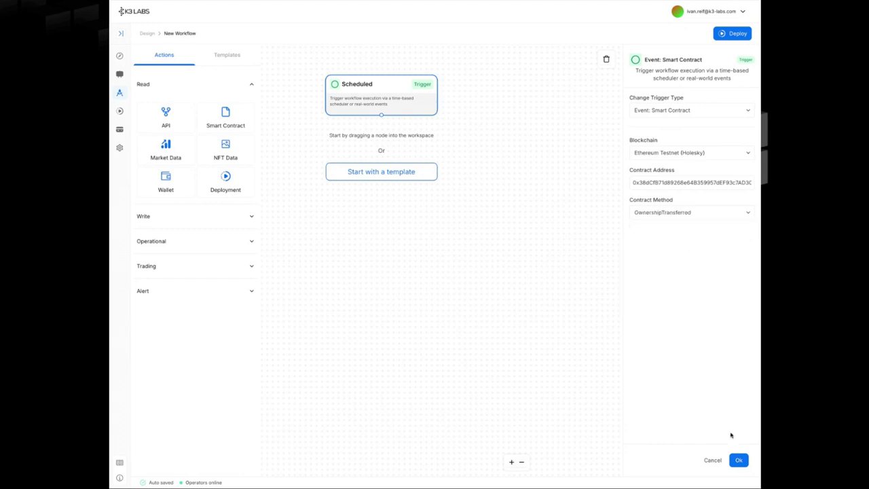
left_click(739, 460)
left_click(428, 115)
left_click_drag(458, 112, 480, 122)
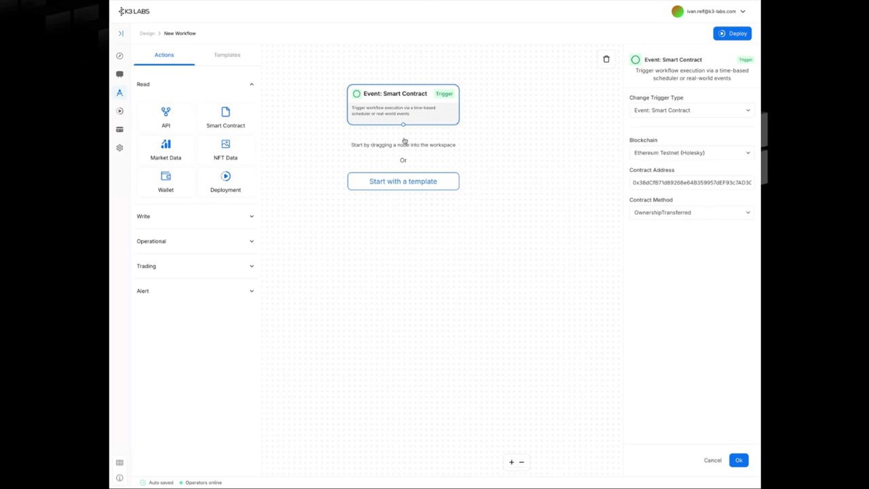
- Add a Telegram alert node connected beneath the trigger
left_click(180, 296)
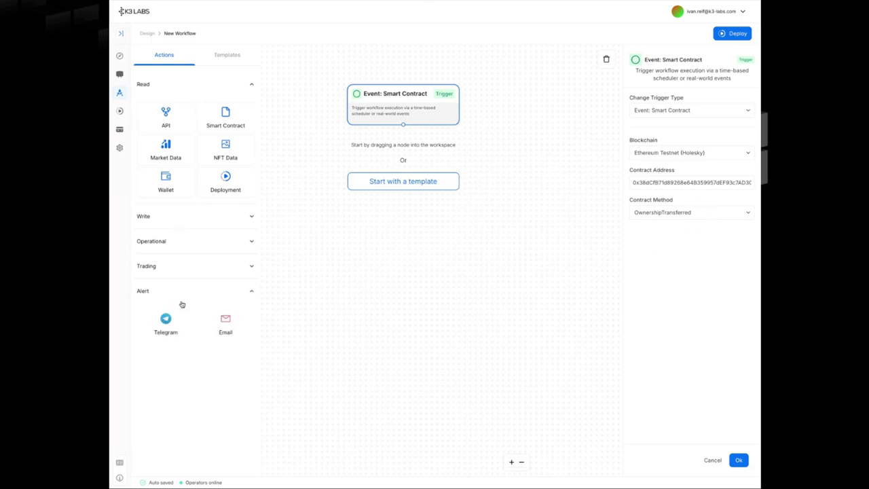
left_click_drag(161, 325, 470, 234)
left_click_drag(403, 124, 471, 215)
- Write the Telegram message 'Ownershipo transfer detected! WARNING' followed by the newOwner variable
left_click(473, 235)
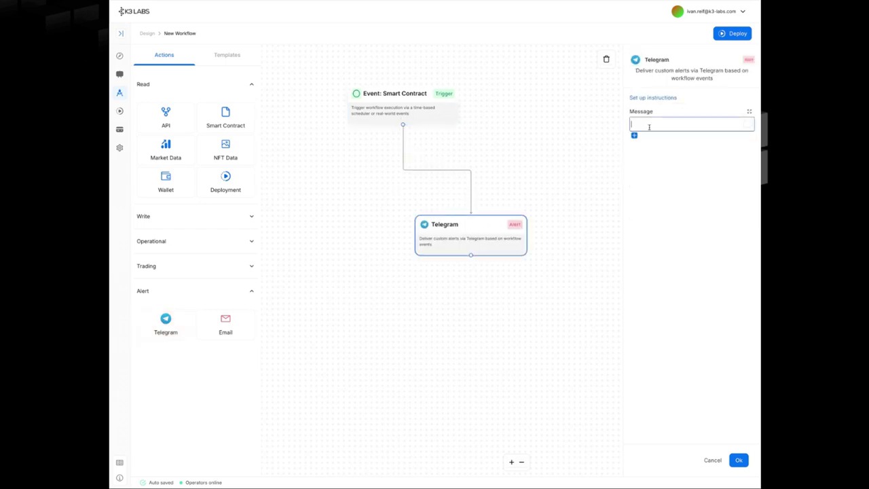
type("Ownershipo transfer detected! ")
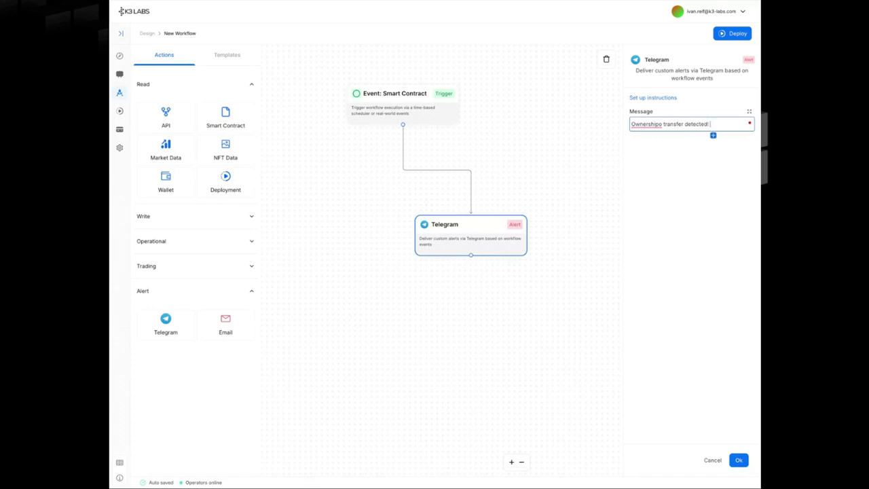
type("WARNING")
left_click(740, 136)
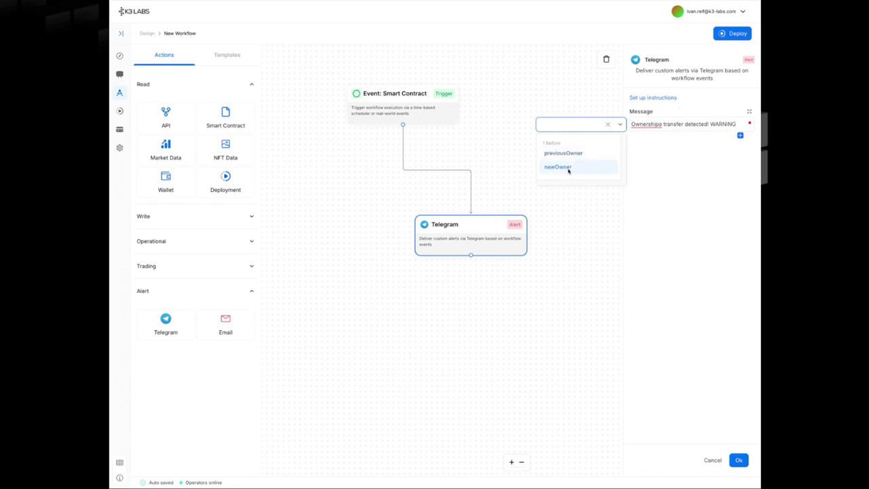
left_click(568, 167)
left_click(740, 460)
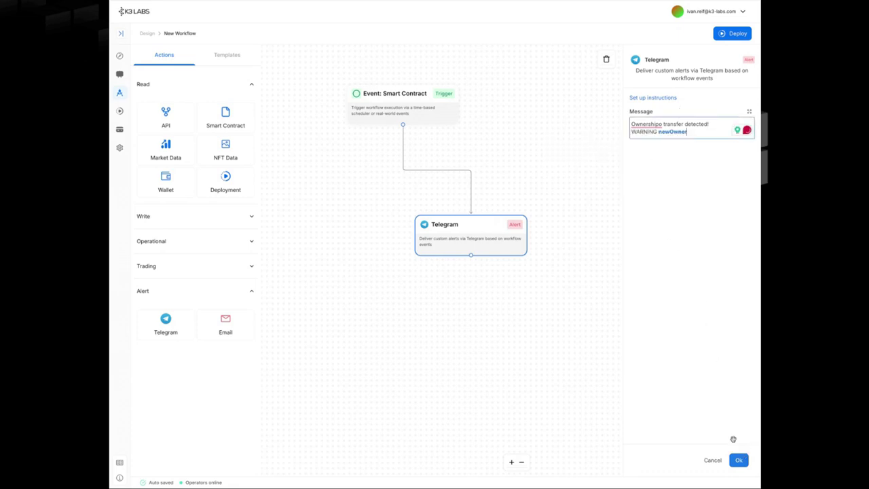
left_click(520, 247)
left_click(433, 113)
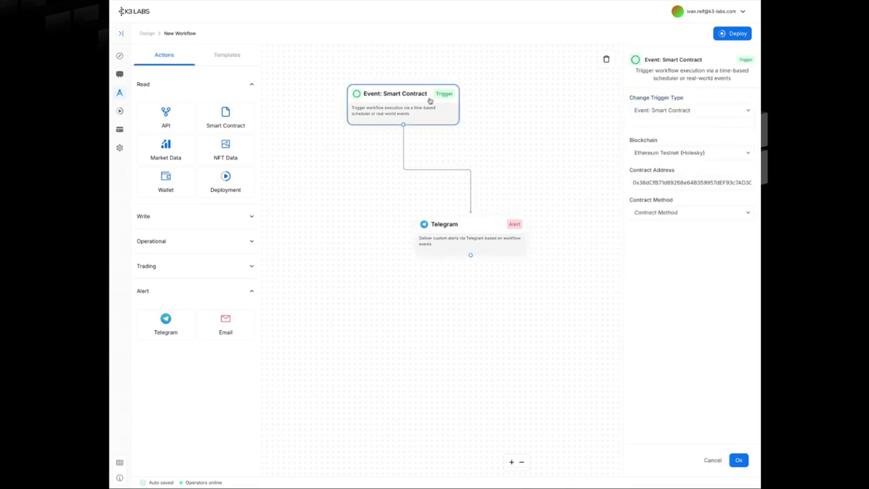
left_click(462, 234)
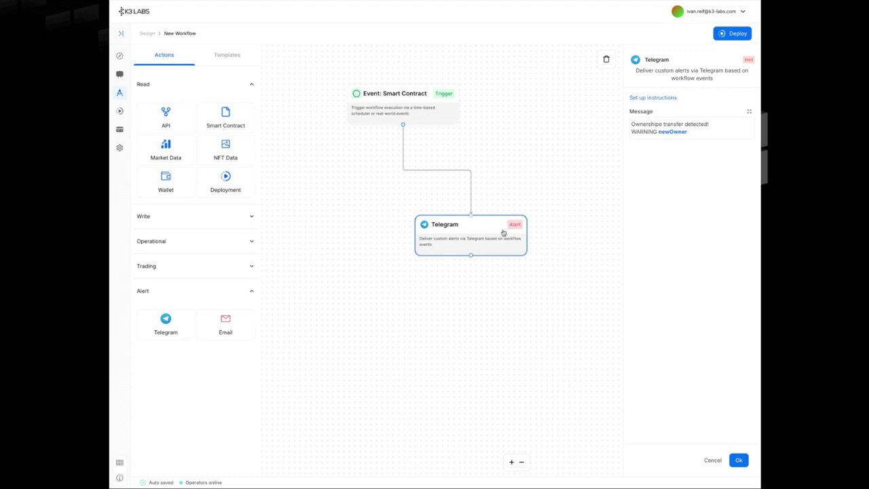
- Add a Smart Contract write node below Telegram using Verified Contract Address
left_click_drag(474, 245, 467, 188)
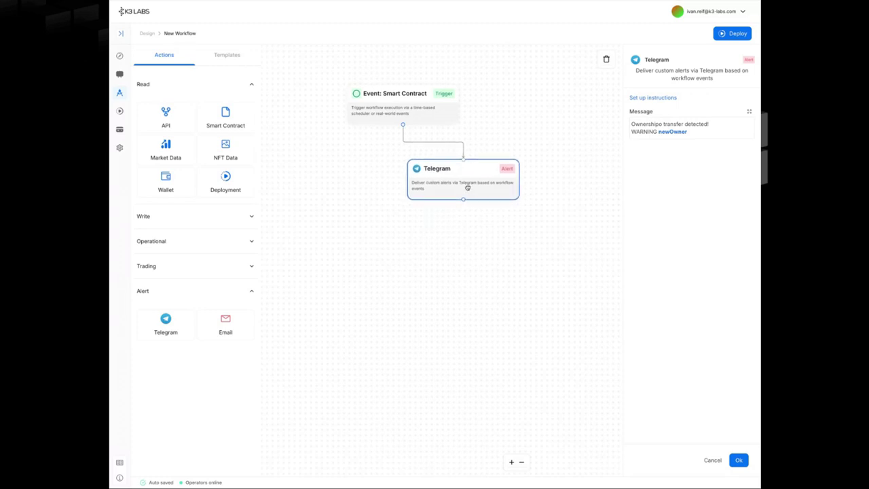
left_click(191, 211)
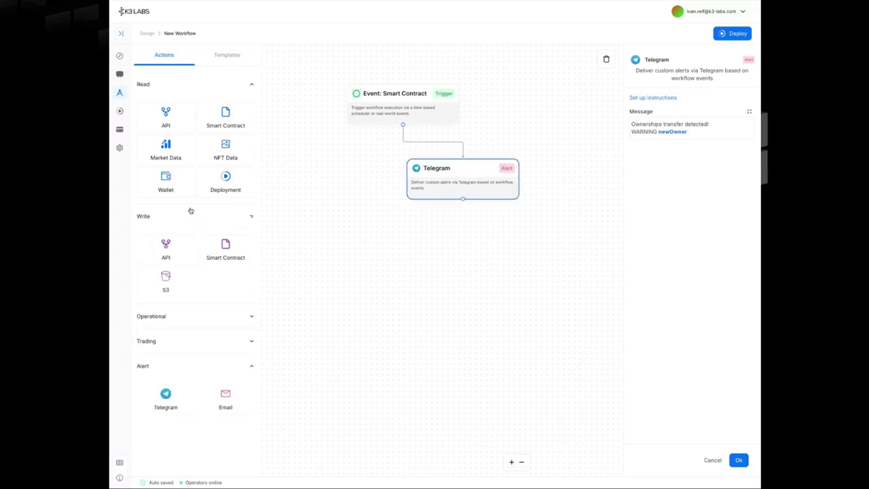
left_click_drag(225, 250, 451, 284)
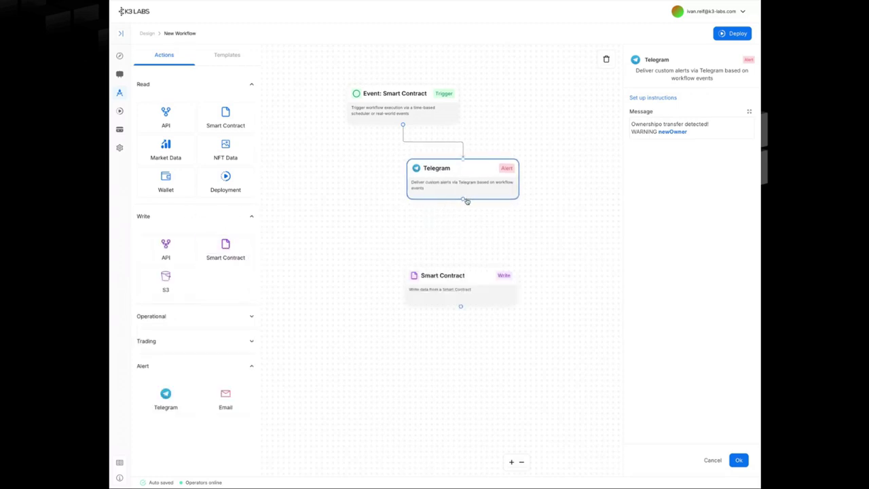
left_click_drag(467, 201, 464, 285)
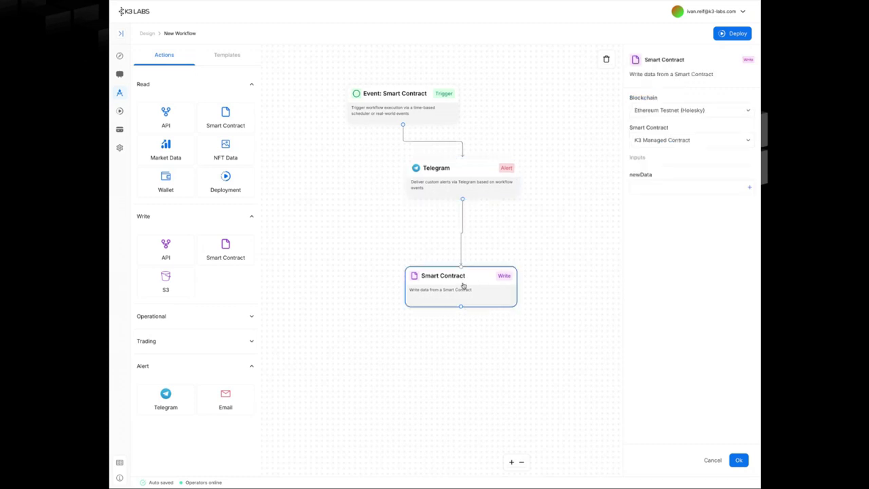
left_click(709, 141)
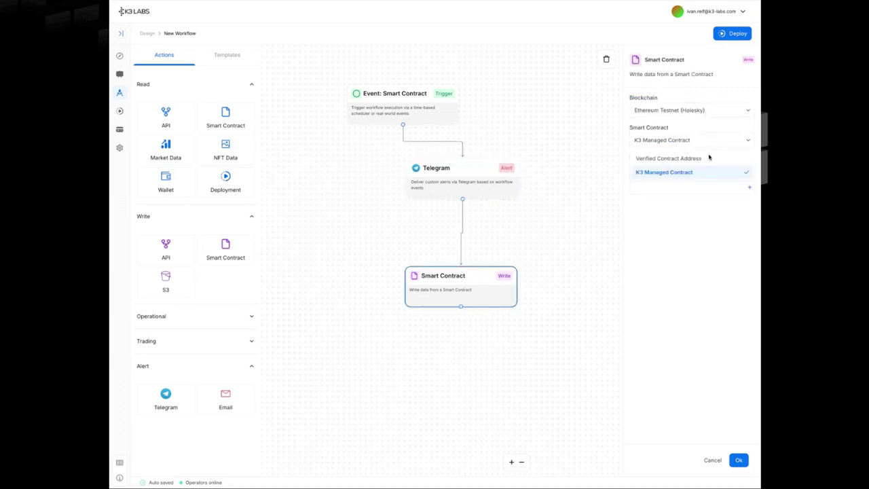
left_click(708, 157)
- Switch the Smart Contract node back to K3 Managed Contract
left_click(715, 14)
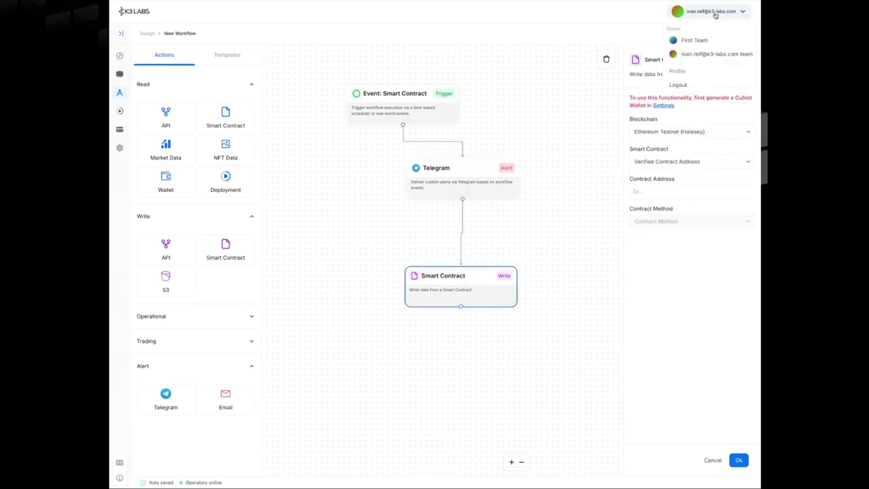
left_click(715, 13)
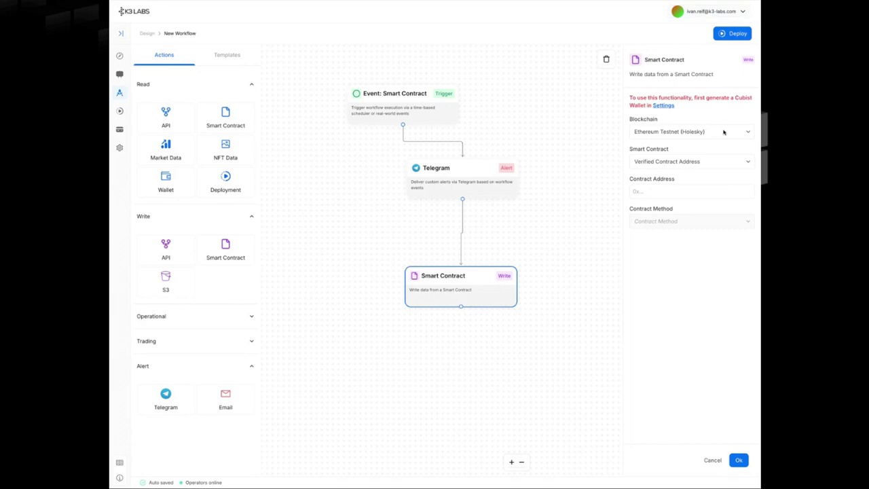
left_click(712, 164)
left_click(704, 193)
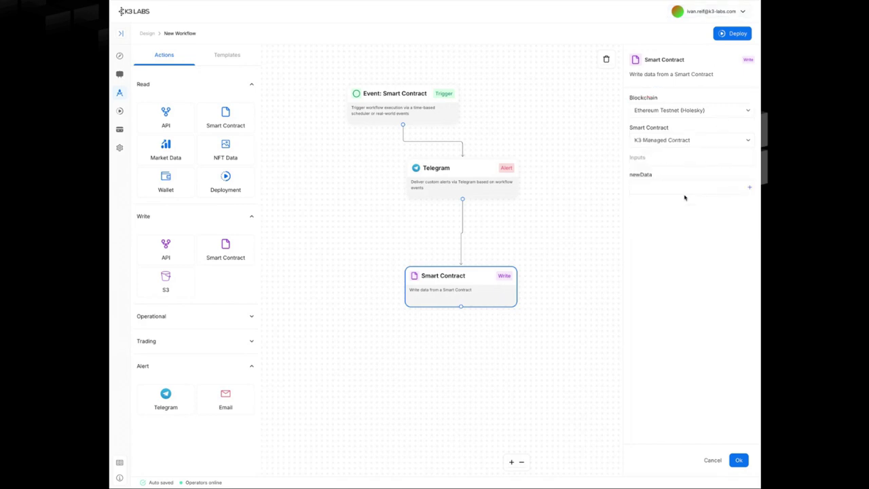
- Clear the whole workflow from the canvas and switch to the other team
left_click(721, 12)
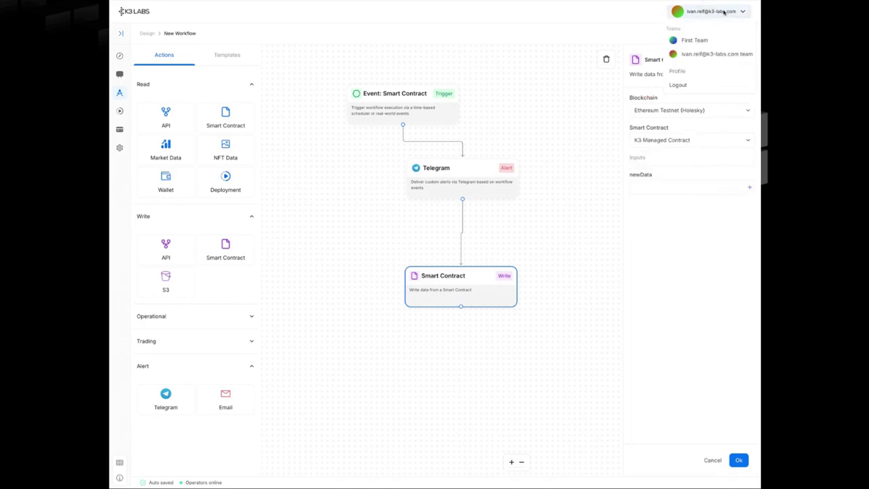
left_click(695, 226)
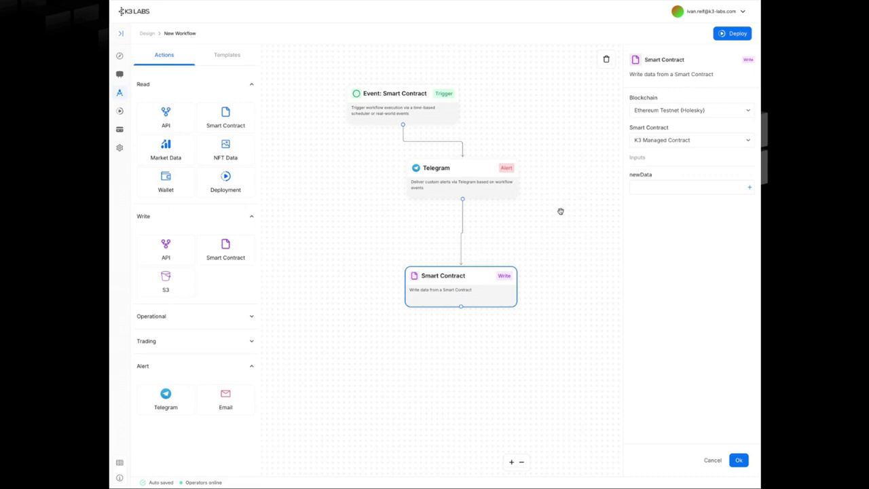
left_click(719, 12)
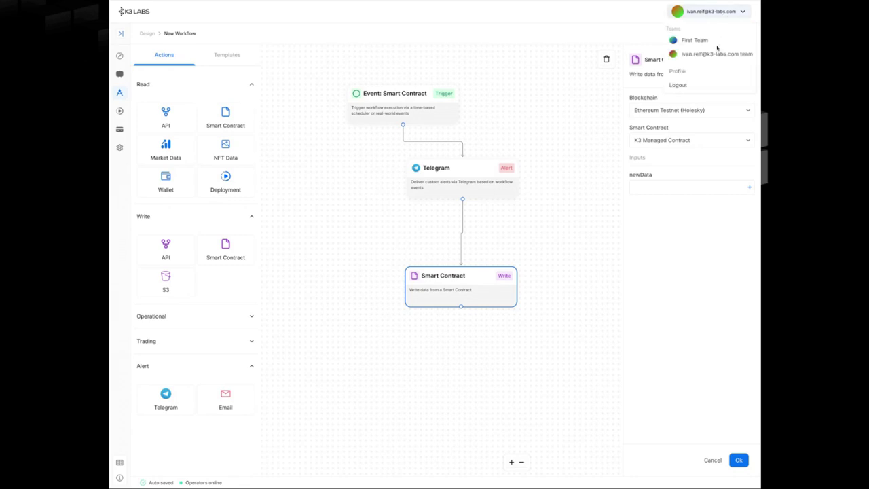
left_click(600, 64)
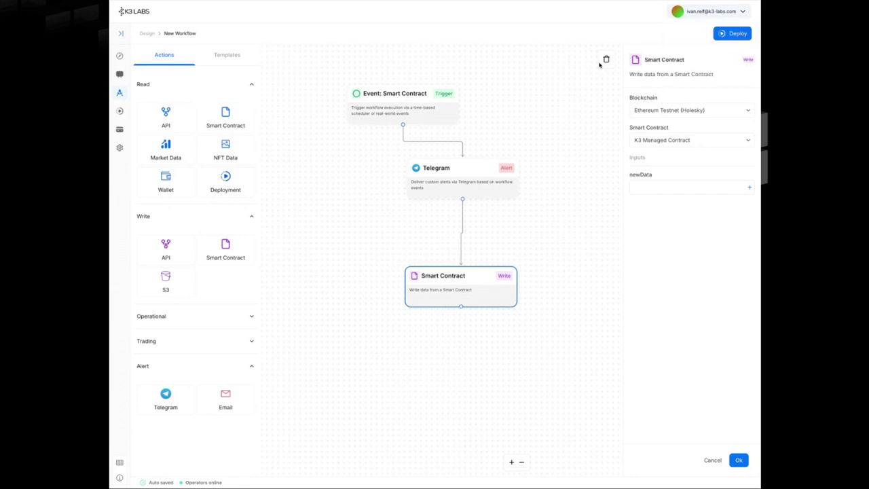
left_click(603, 63)
left_click(706, 13)
left_click(716, 54)
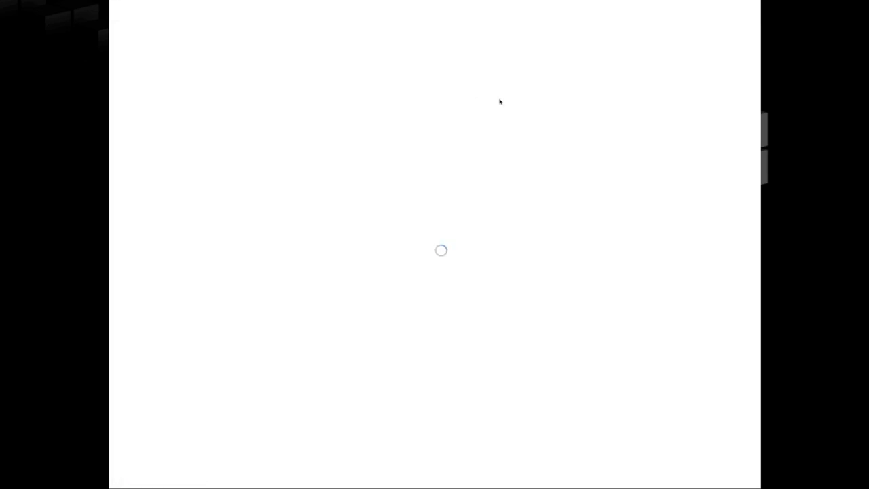
- Re-centre the Scheduled node and expand the Write, Operational, Trading and Alert node sections
left_click_drag(522, 132, 412, 68)
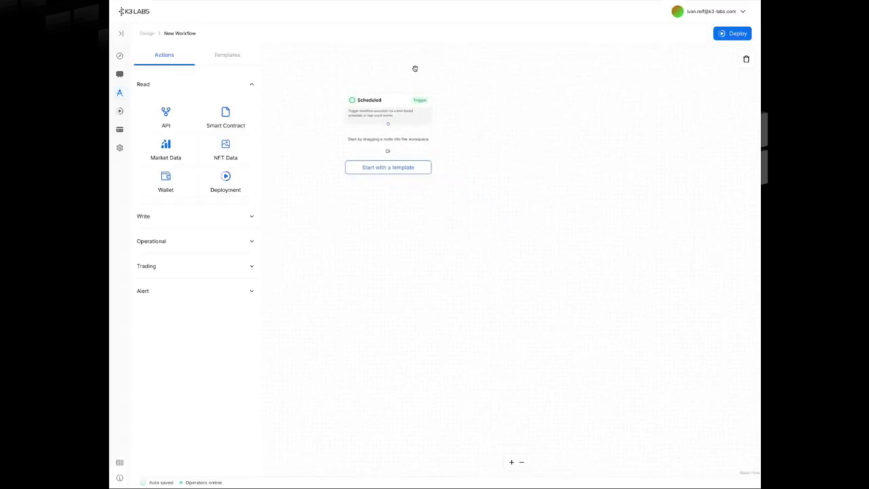
scroll(485, 120, "up", 3)
left_click_drag(434, 118, 520, 124)
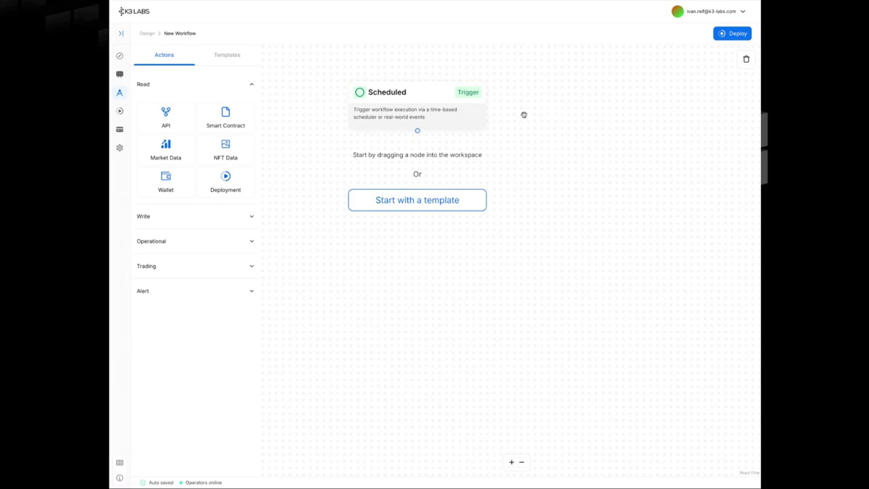
left_click(229, 216)
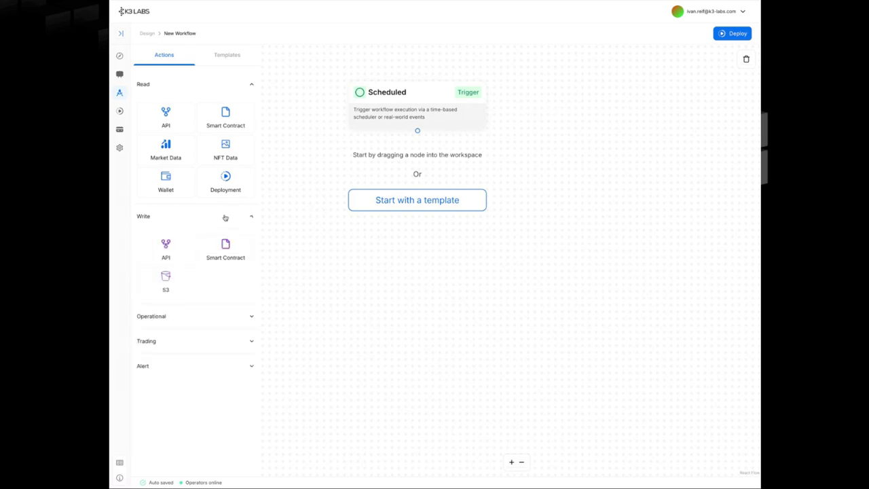
left_click(213, 319)
left_click(202, 385)
scroll(224, 348, "down", 1)
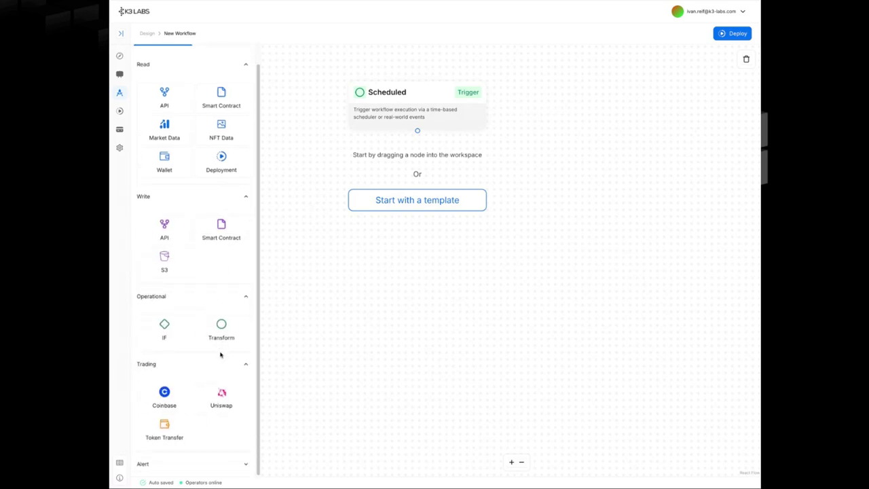
left_click(194, 464)
scroll(204, 306, "down", 2)
scroll(207, 305, "up", 3)
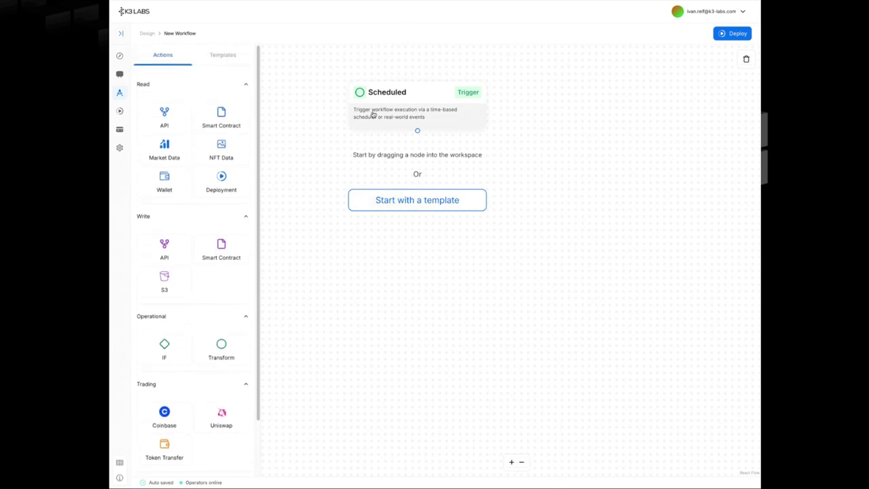
left_click_drag(425, 111, 419, 81)
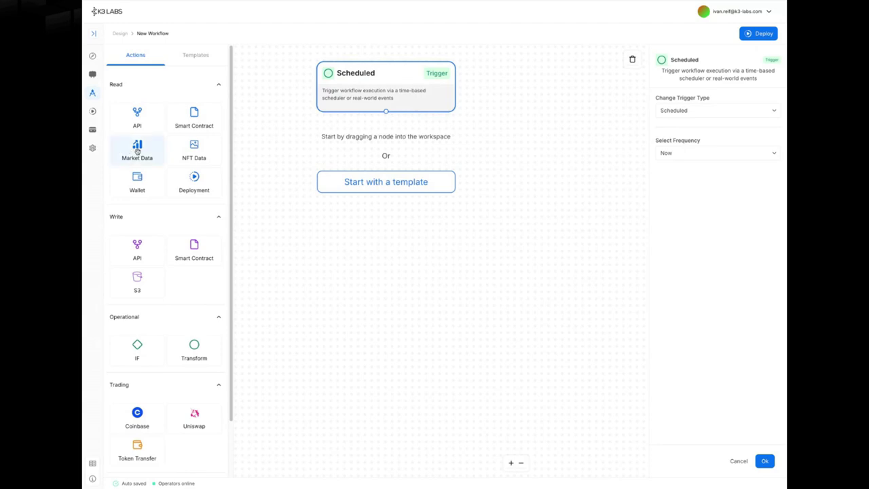
- Add a Market Data node below Scheduled with symbol btc
left_click_drag(137, 152, 370, 188)
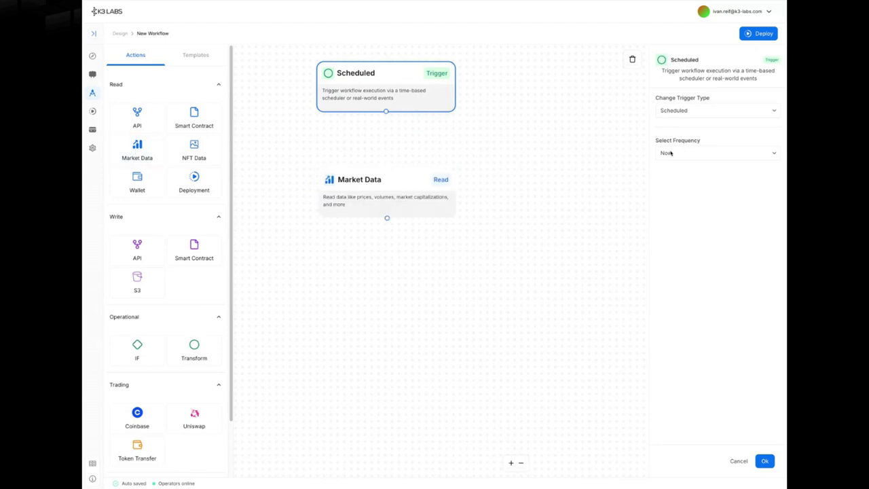
left_click(398, 180)
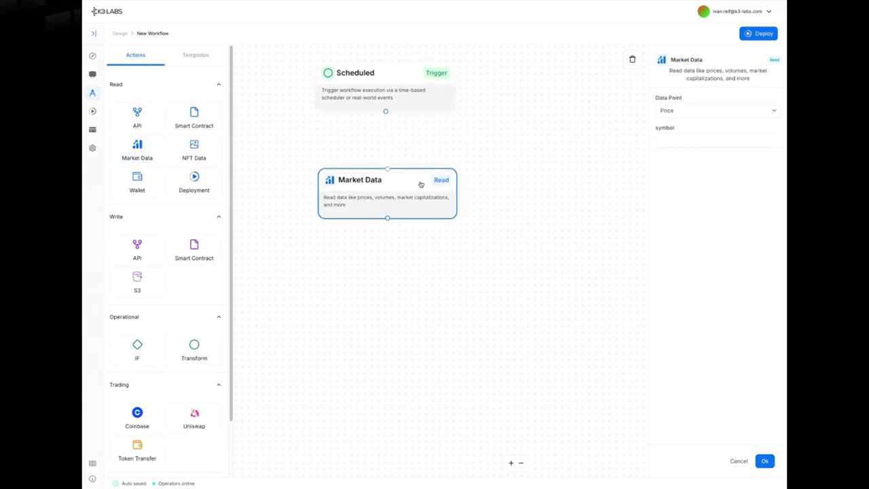
left_click(701, 141)
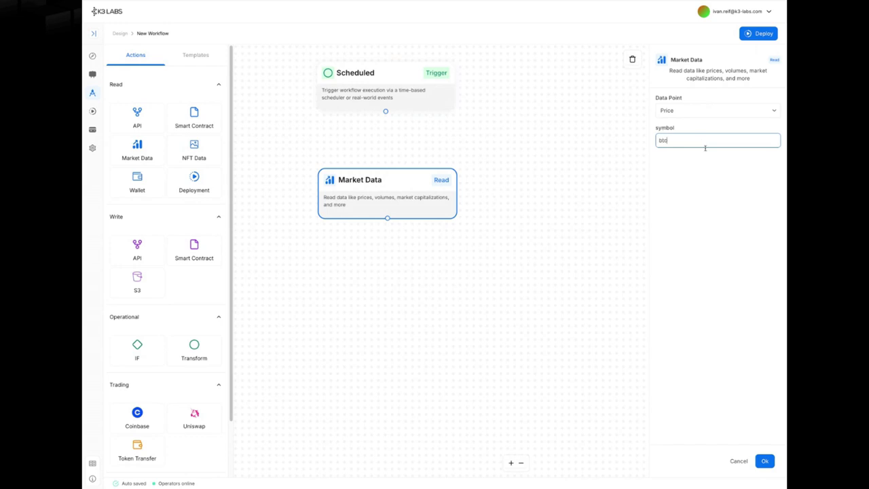
type("btc")
left_click(702, 168)
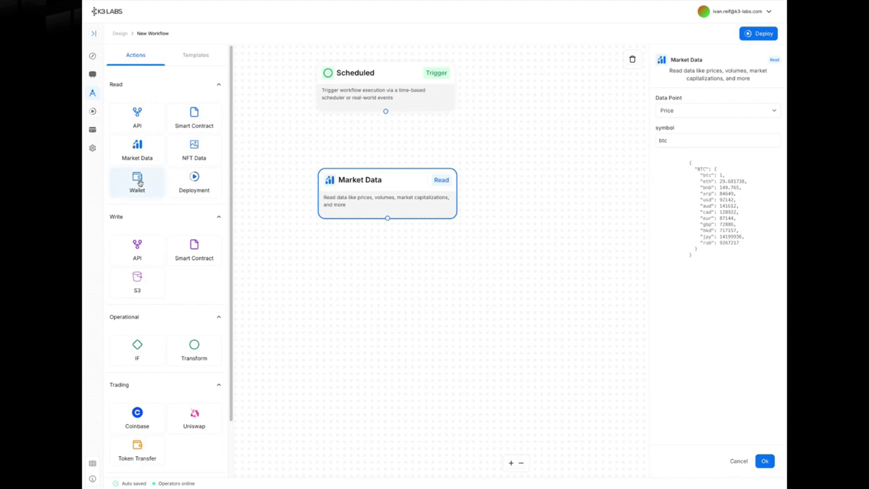
- Add a Wallet node below Market Data and paste in a wallet address
left_click_drag(137, 181, 437, 278)
left_click(475, 299)
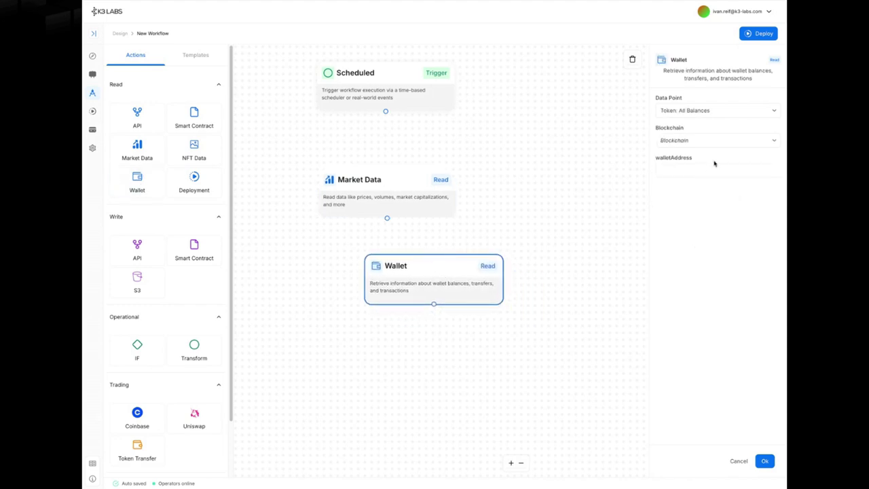
left_click(708, 142)
left_click(709, 141)
key("ctrl+v")
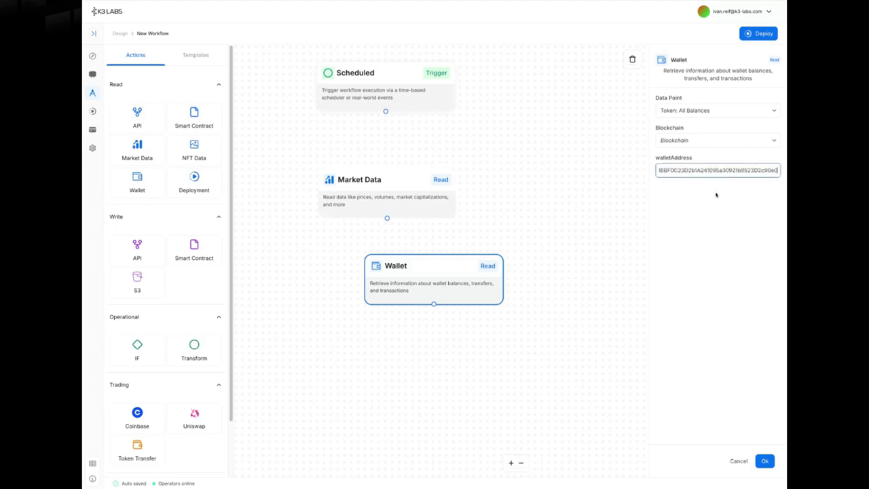
left_click(711, 258)
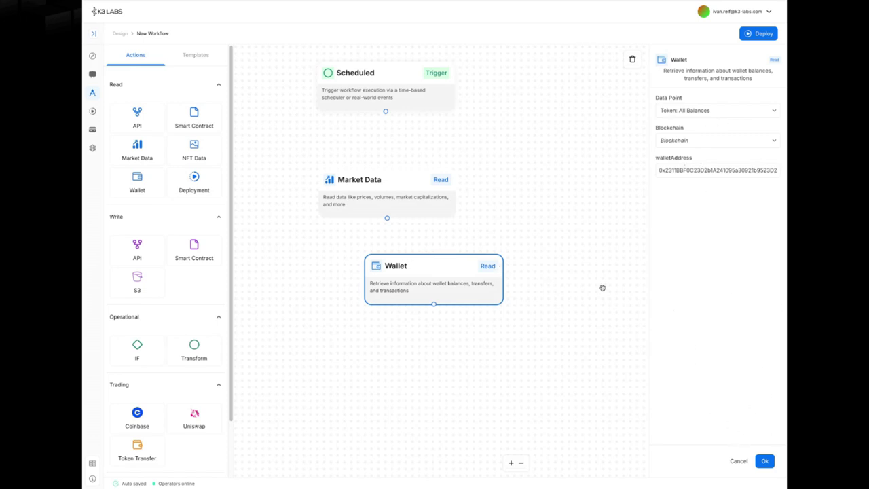
scroll(159, 254, "down", 2)
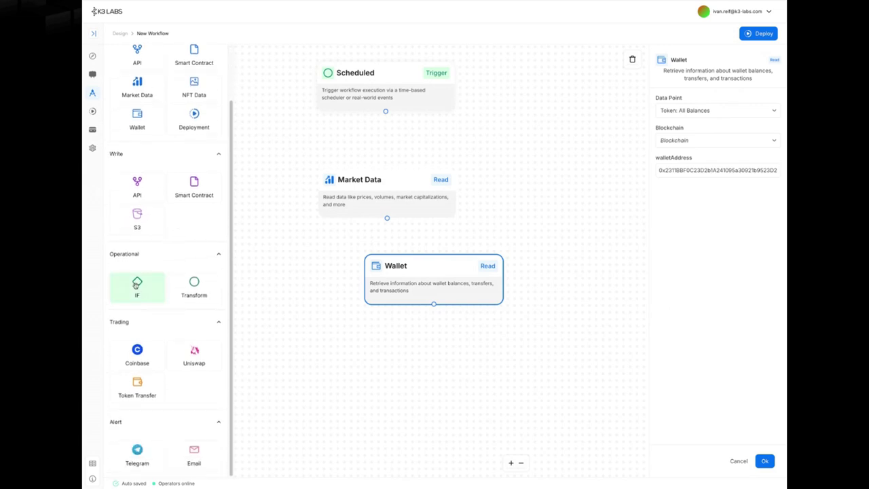
- Add an IF node under Market Data and delete the Wallet node
left_click_drag(137, 285, 535, 215)
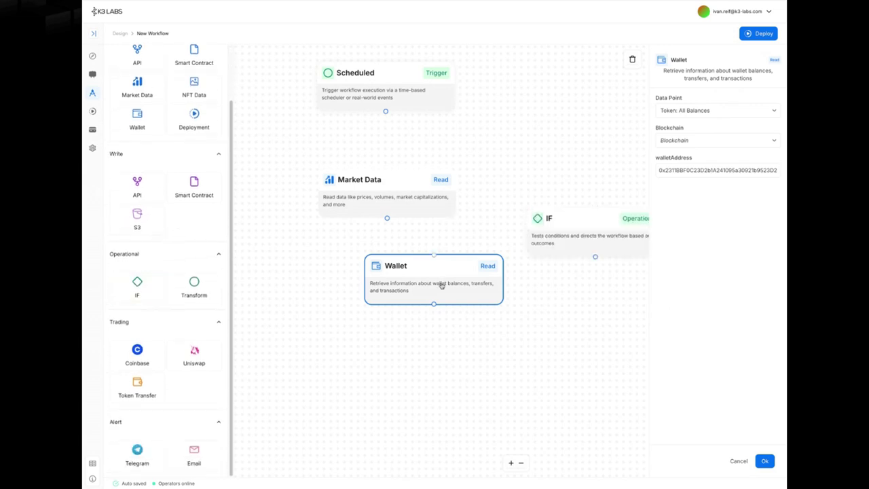
key("Delete")
left_click_drag(587, 235, 515, 234)
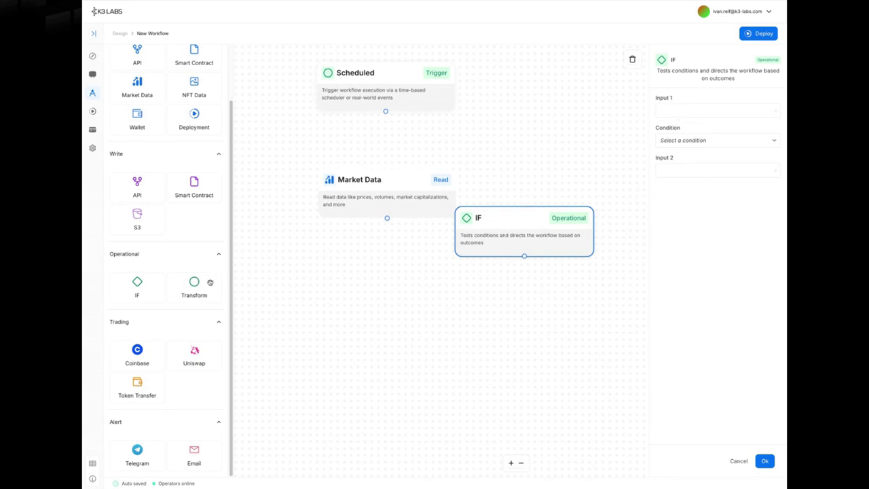
- Add a Transform node below IF and a Uniswap node below Transform
left_click_drag(200, 290, 438, 279)
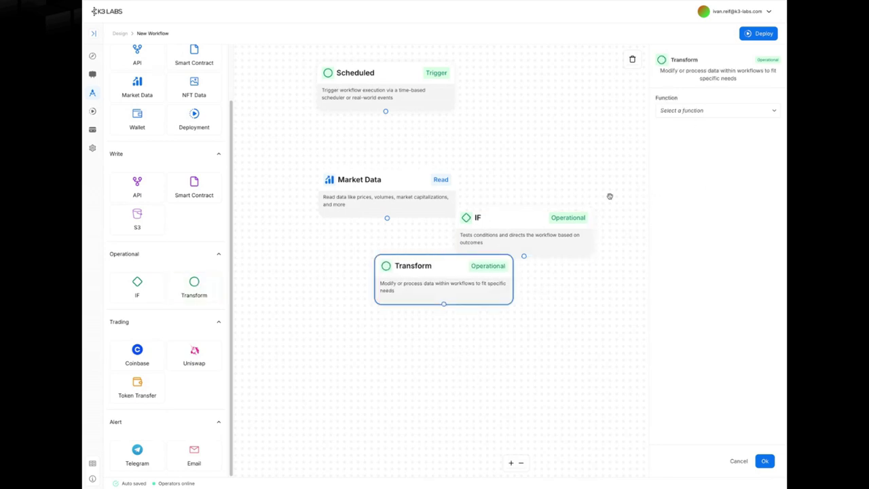
left_click(717, 110)
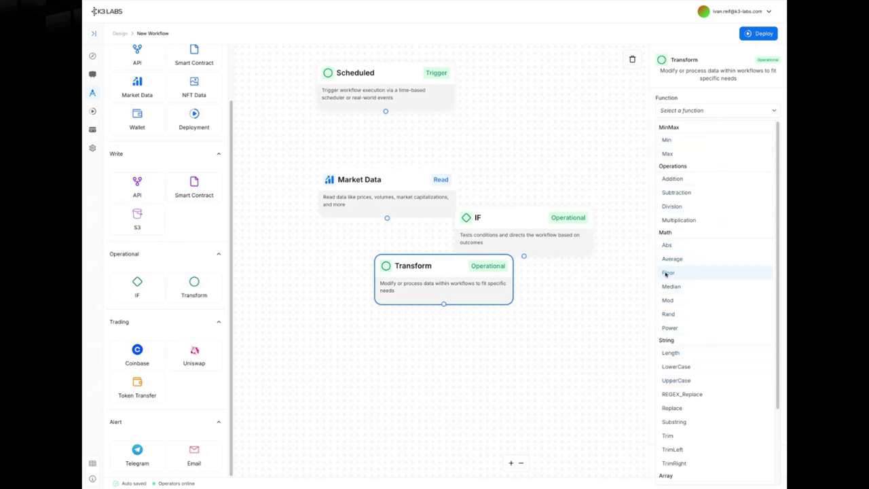
left_click(195, 351)
left_click_drag(195, 352, 536, 353)
left_click_drag(589, 354, 522, 347)
- Set Uniswap to the connected wallet on Sepolia and check the offered tokens
left_click(710, 113)
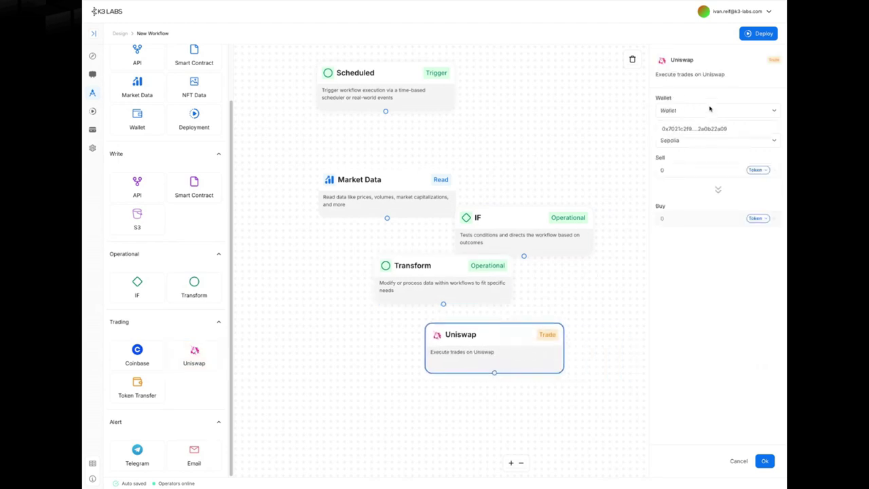
left_click(710, 128)
left_click(711, 140)
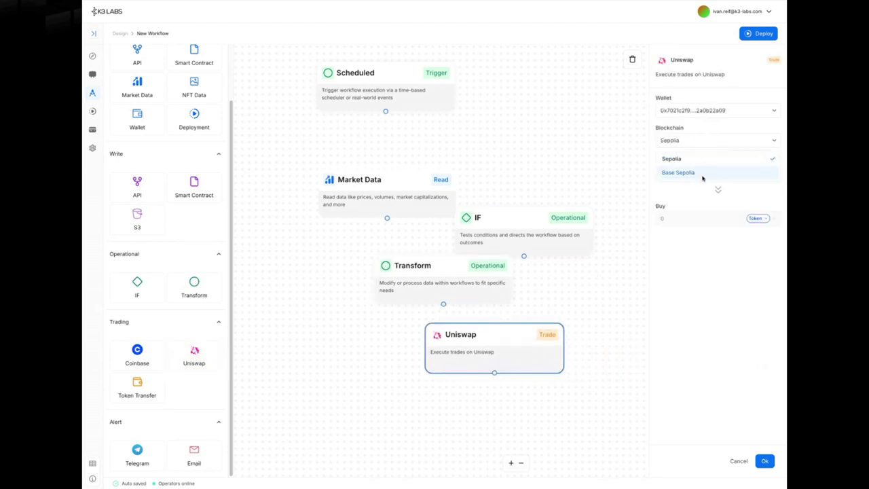
left_click(703, 162)
left_click(759, 171)
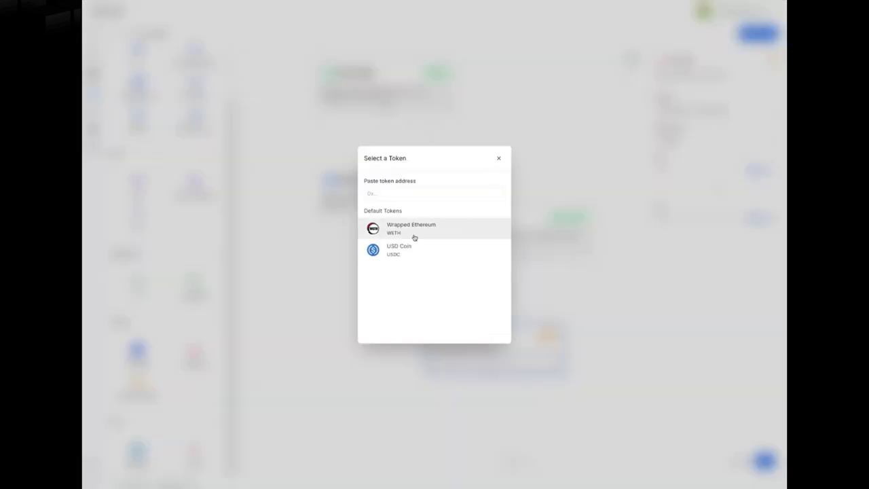
left_click(499, 158)
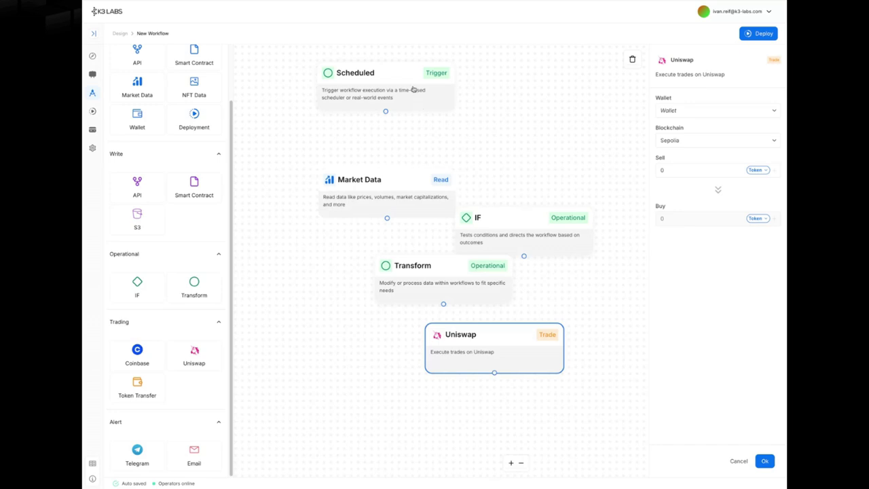
- Delete the Transform node, link Scheduled to Market Data and set its symbol to EIGEN
left_click_drag(385, 187, 397, 168)
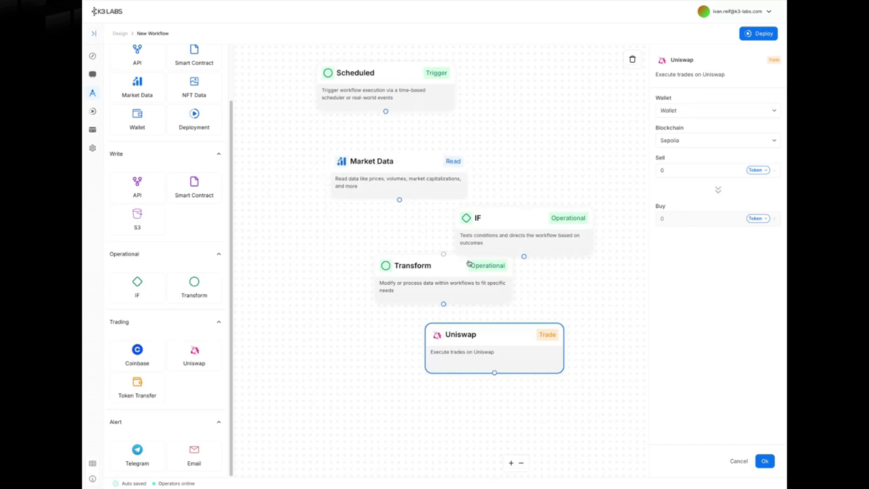
left_click(450, 284)
key("BackSpace")
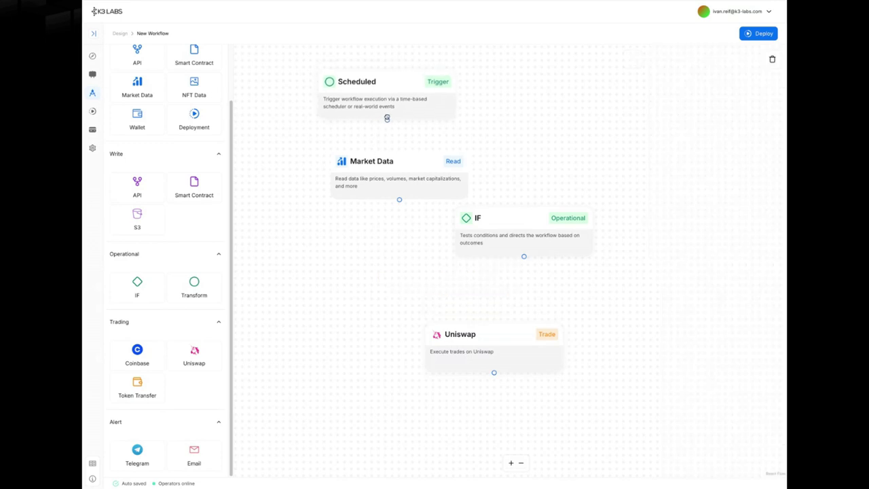
left_click_drag(385, 110, 398, 152)
left_click(408, 195)
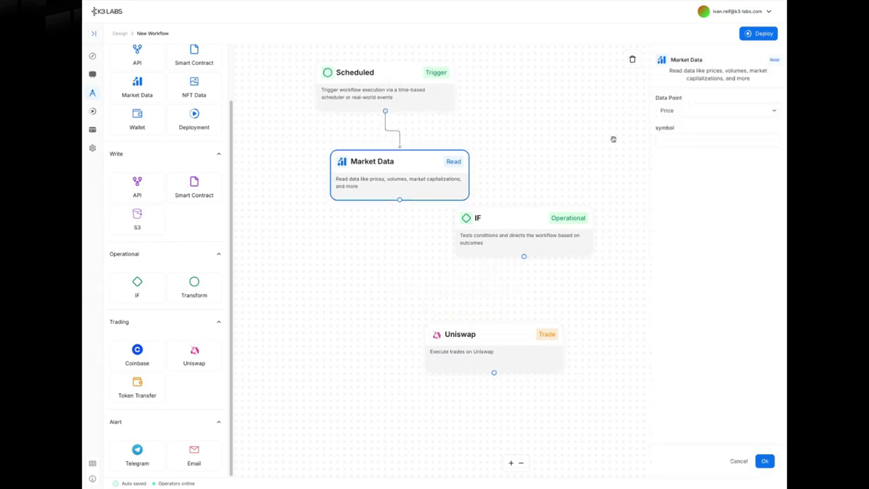
left_click(681, 141)
type("EIGEN")
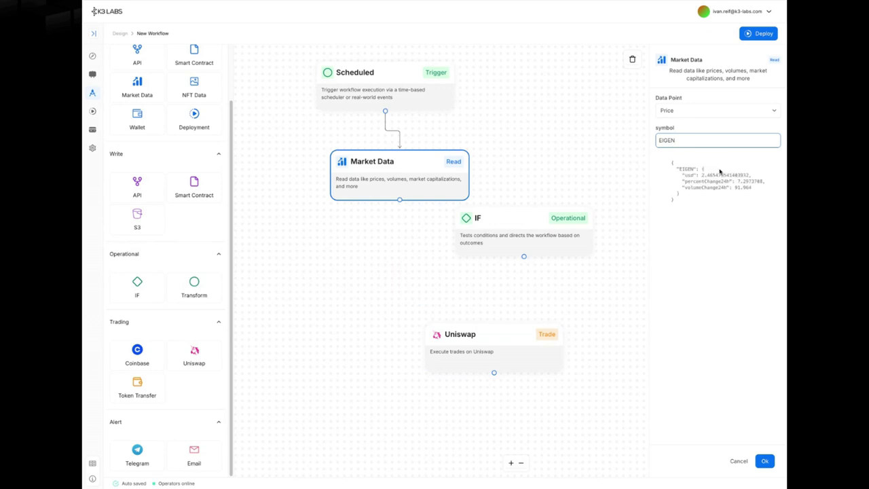
left_click(702, 175)
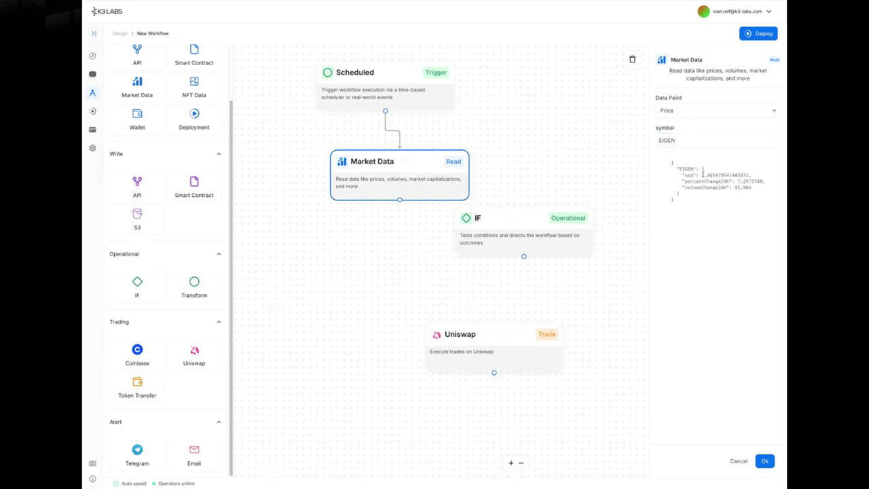
- Replace the IF node with a new one wired from Market Data's output
left_click(518, 248)
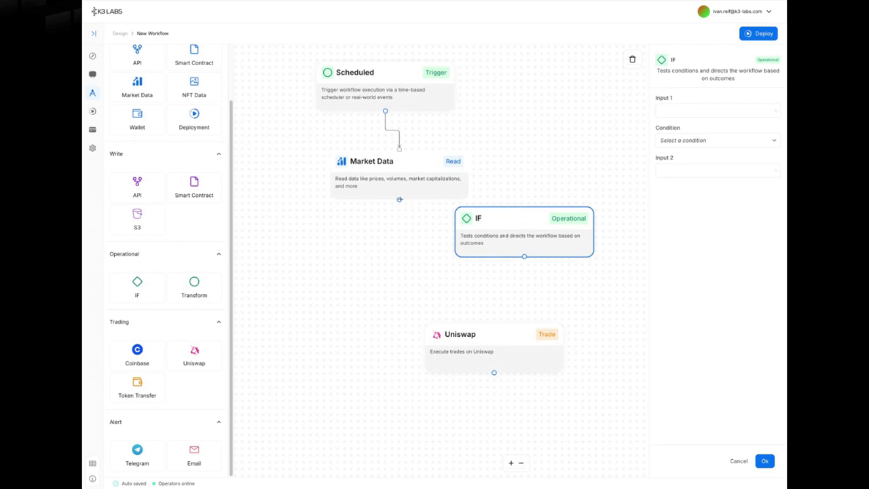
left_click_drag(399, 199, 524, 203)
left_click(721, 116)
left_click(552, 245)
key("Delete")
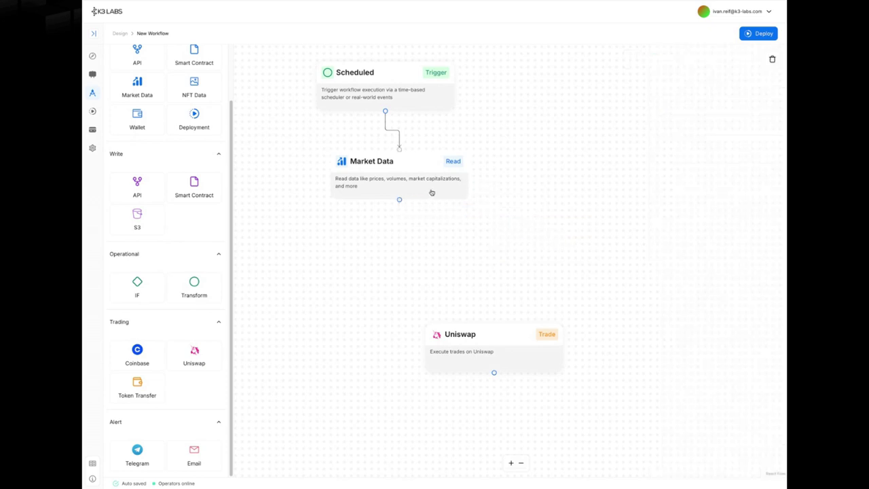
left_click(430, 192)
left_click_drag(138, 286, 452, 263)
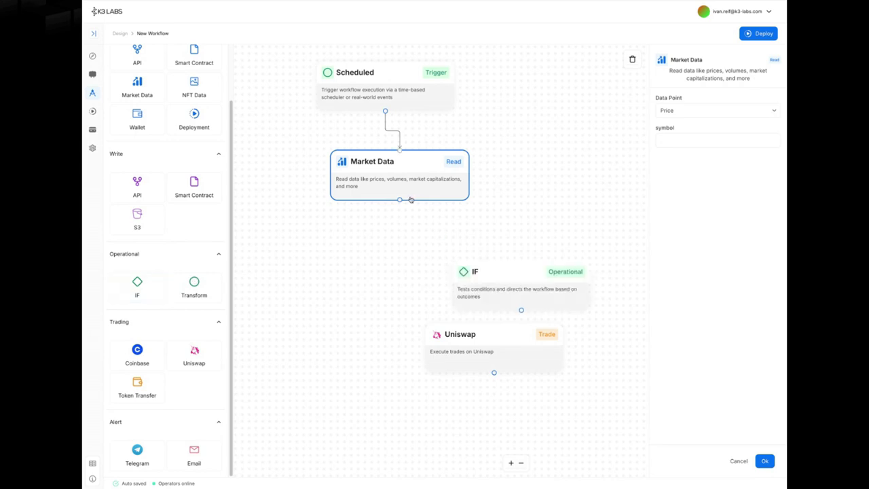
left_click_drag(399, 199, 521, 261)
left_click(523, 281)
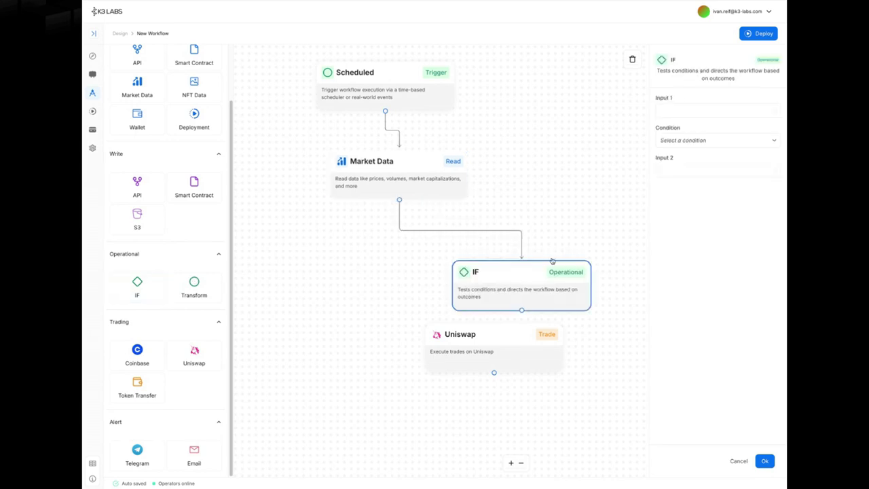
left_click(733, 117)
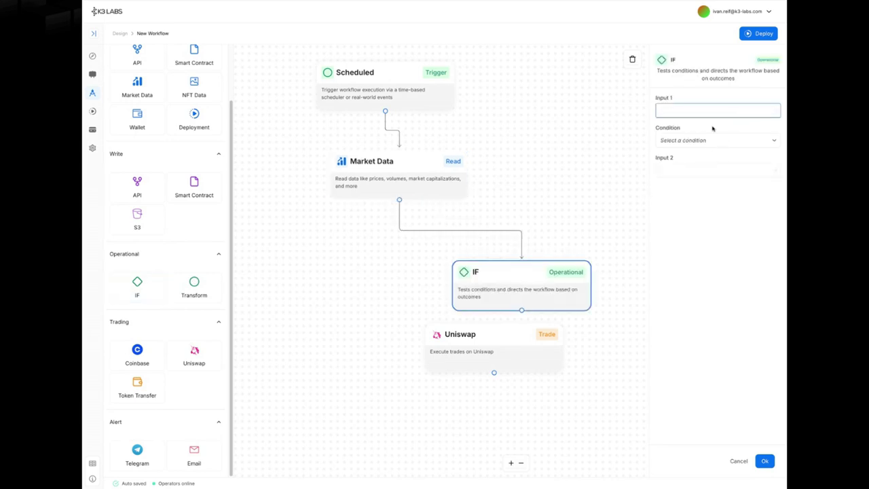
- Change the Market Data symbol to BTC
left_click(428, 166)
left_click(706, 139)
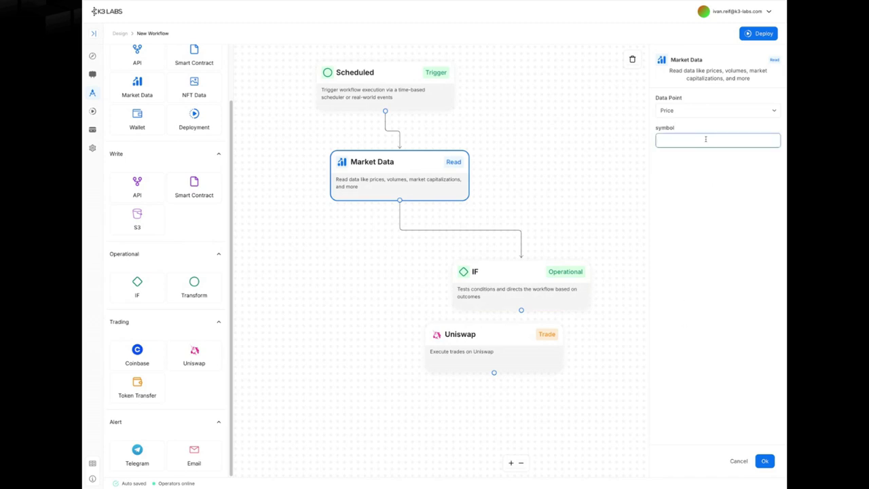
type("BTC")
left_click(767, 461)
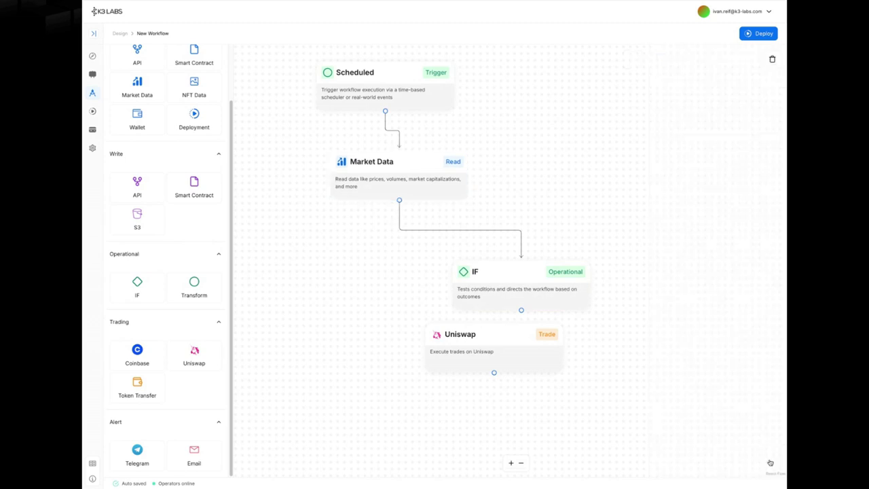
- Set the IF condition to EIGEN.usd Greater Than 3 and link its match branch to Uniswap
left_click(577, 297)
left_click(777, 103)
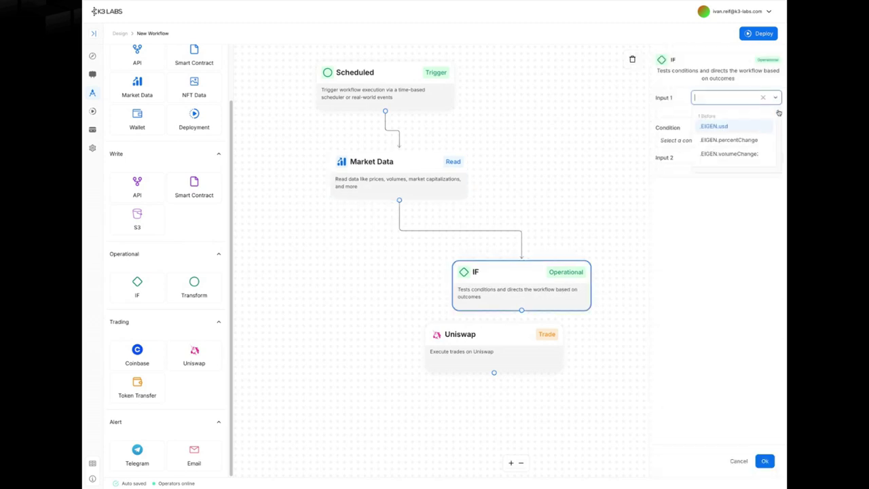
left_click(740, 127)
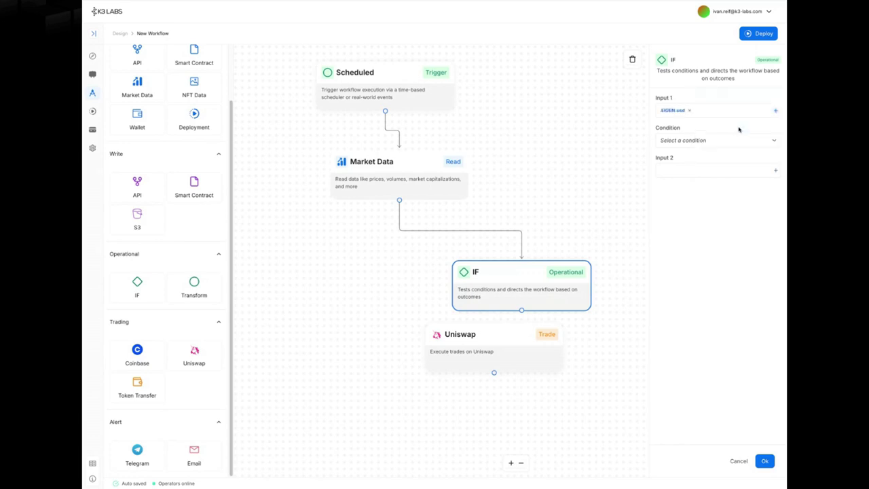
left_click(702, 140)
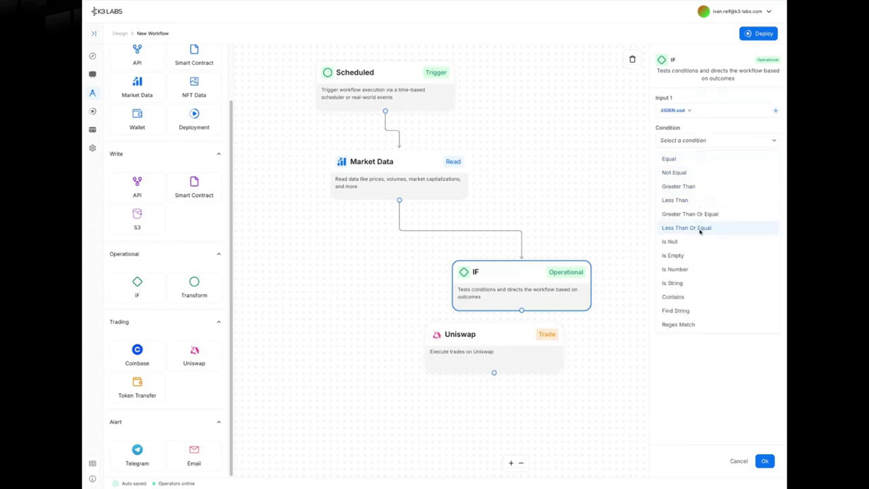
left_click(707, 188)
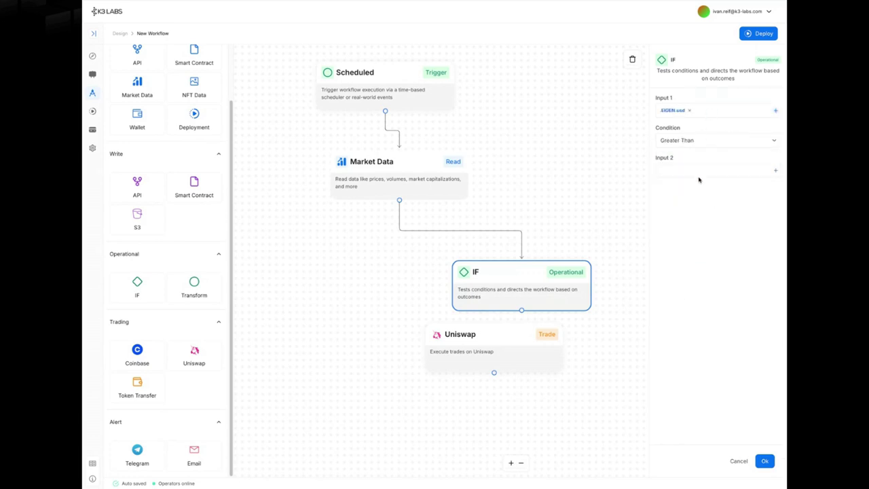
left_click(698, 173)
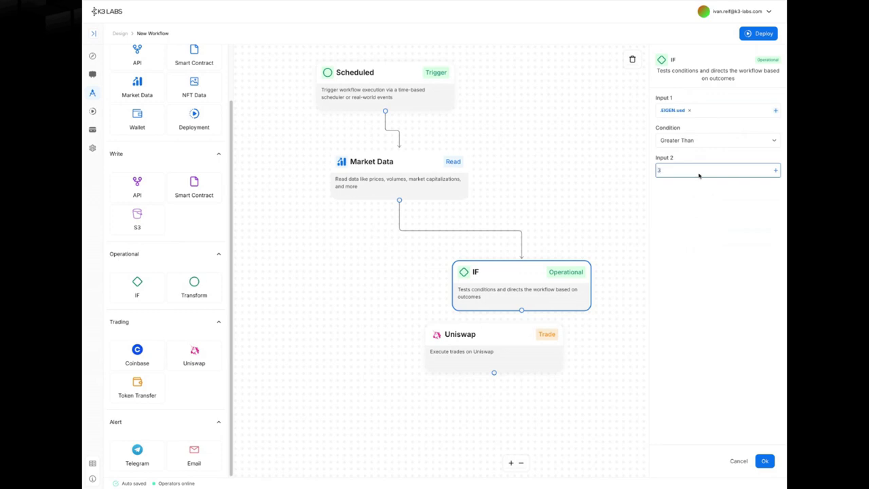
left_click(764, 461)
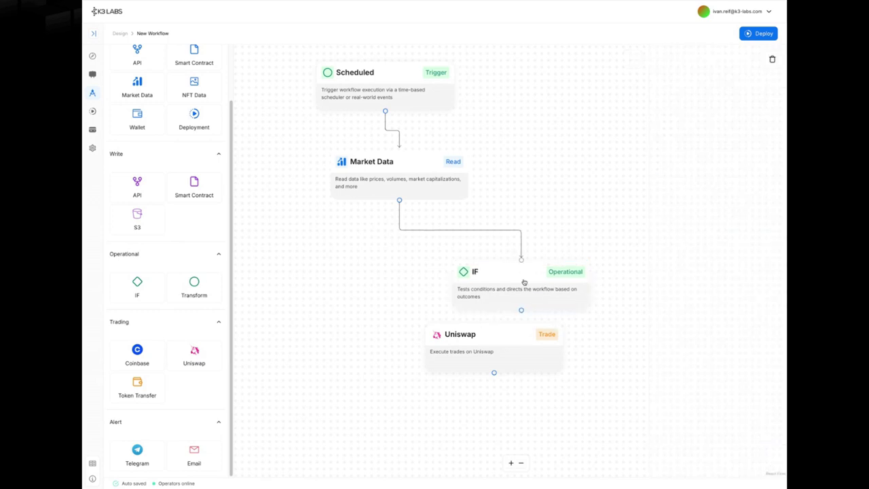
mouse_move(524, 281)
left_mouse_down()
mouse_move(537, 252)
mouse_move(501, 306)
mouse_move(499, 326)
left_mouse_up()
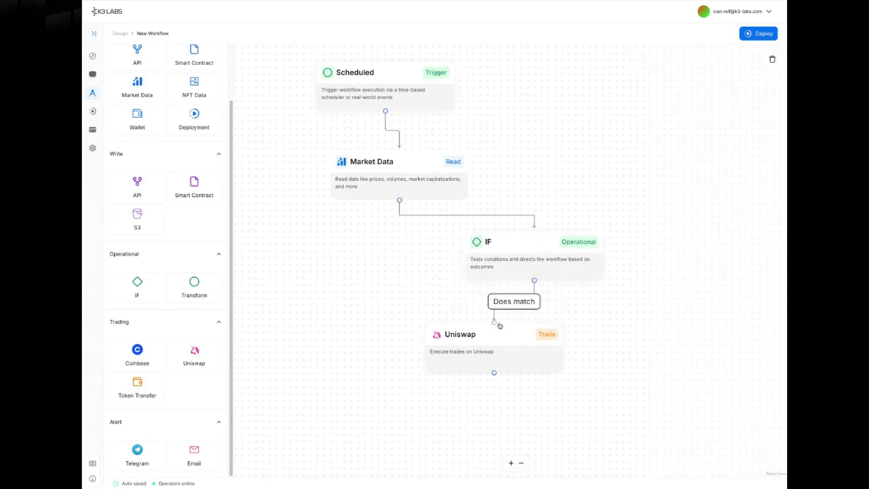
- Check Uniswap's Sell Token choices, then clear the canvas back to the Scheduled trigger
left_click(499, 339)
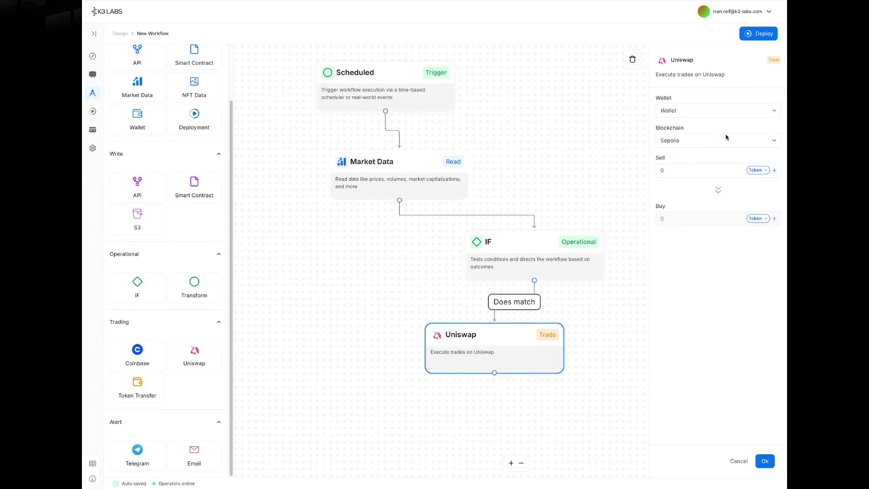
left_click(758, 171)
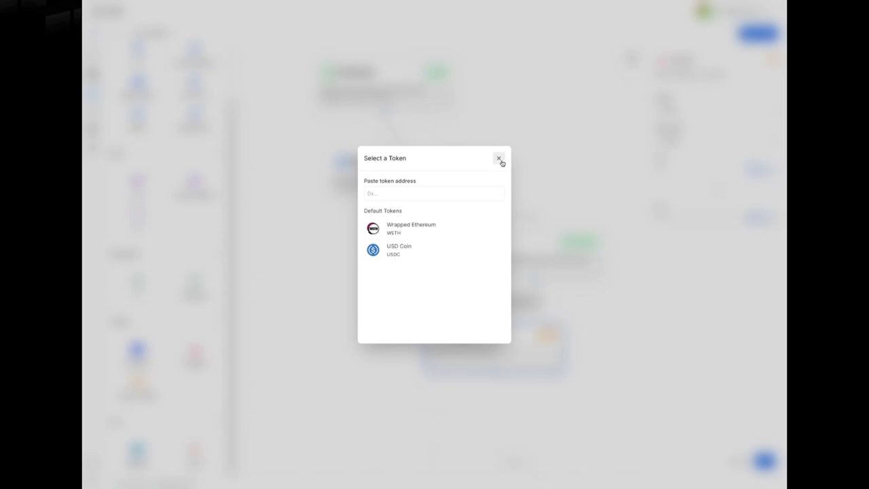
left_click(499, 159)
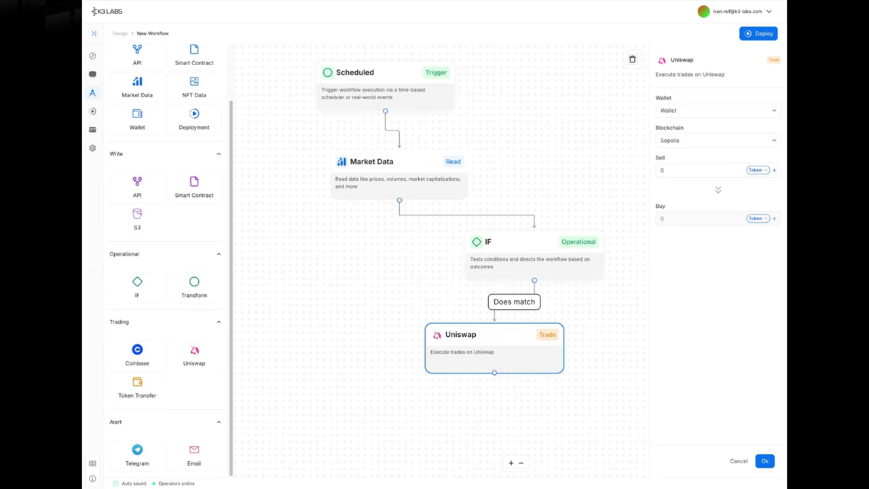
left_click(632, 59)
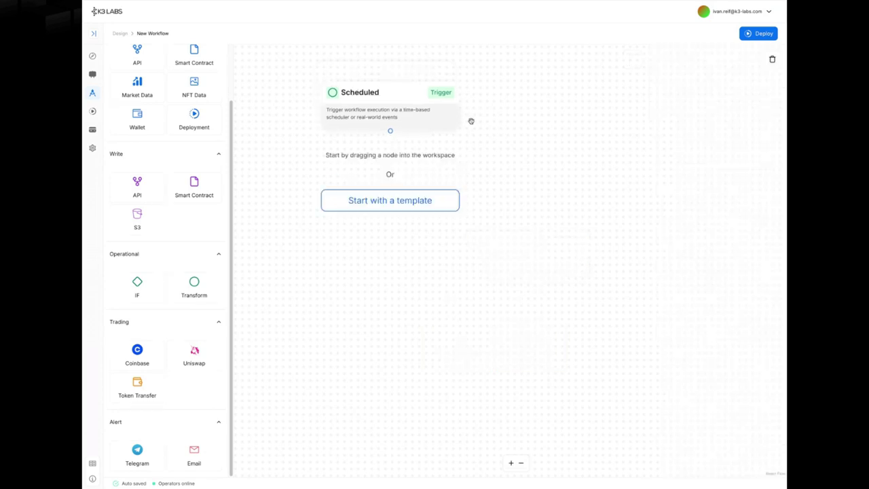
- Browse the workflow templates and preview the Wallet Balance Reporting template
left_click(414, 203)
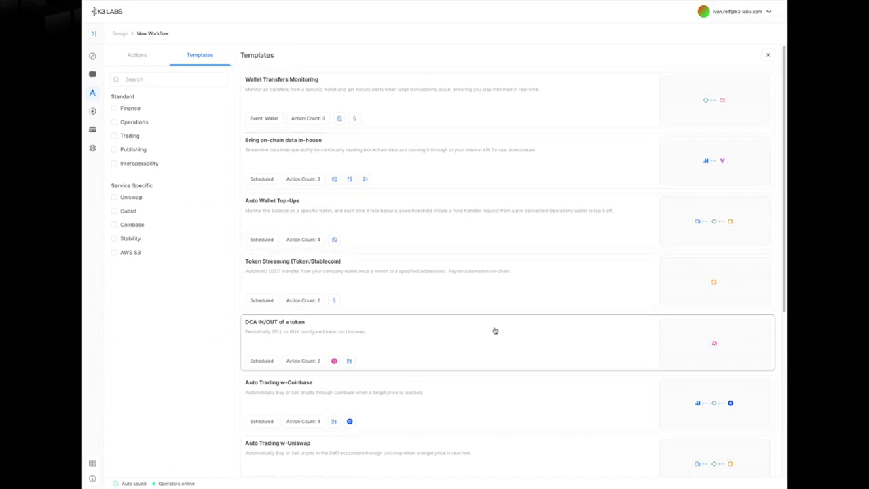
scroll(523, 334, "down", 1)
scroll(522, 335, "down", 3)
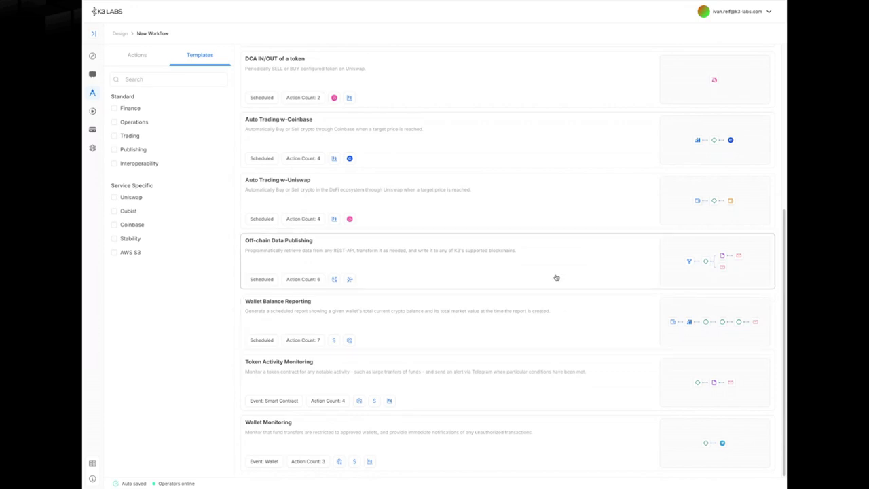
left_click(513, 333)
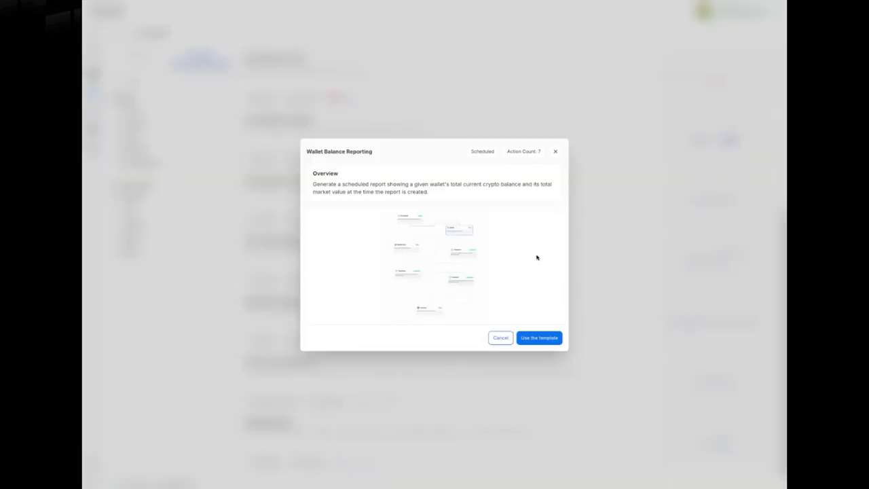
- Load the Wallet Balance Reporting template, delete its nodes, then browse and close the template list
left_click(535, 338)
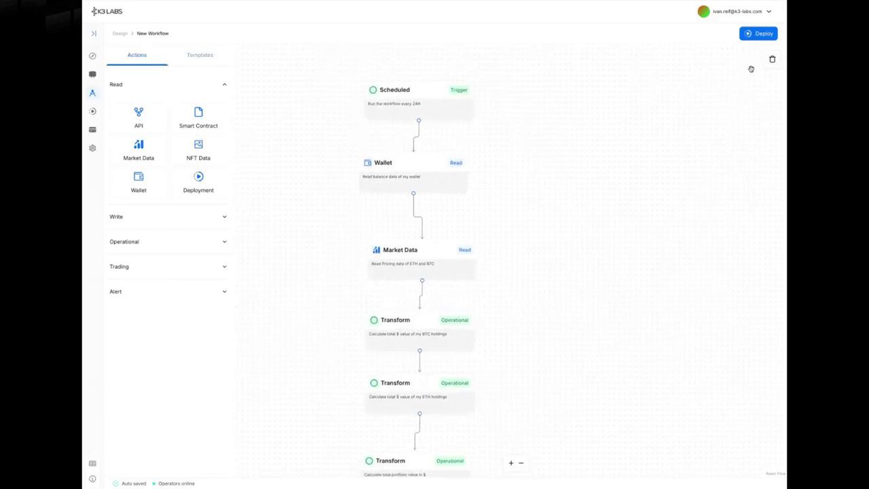
left_click(771, 60)
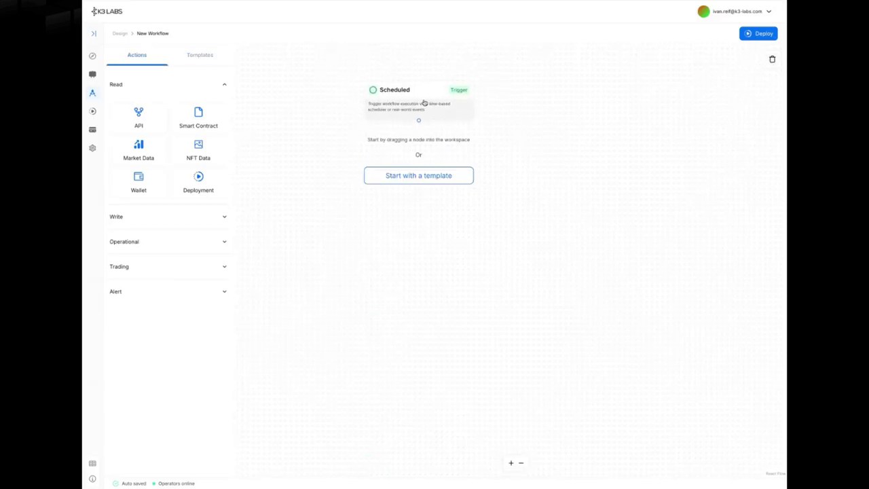
left_click(432, 175)
scroll(489, 326, "down", 4)
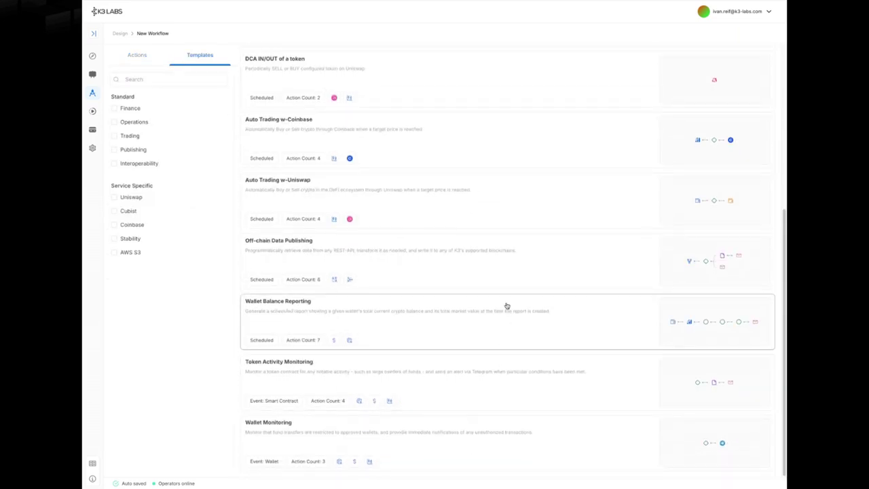
scroll(506, 306, "up", 3)
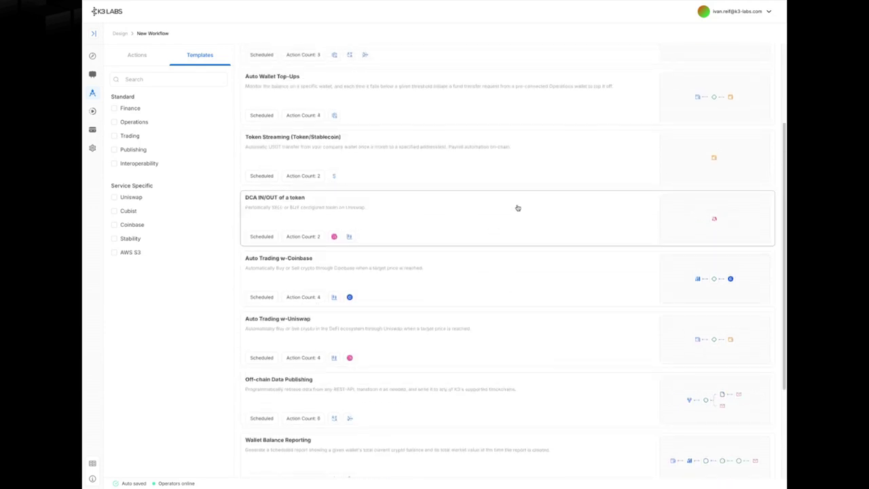
scroll(517, 208, "up", 4)
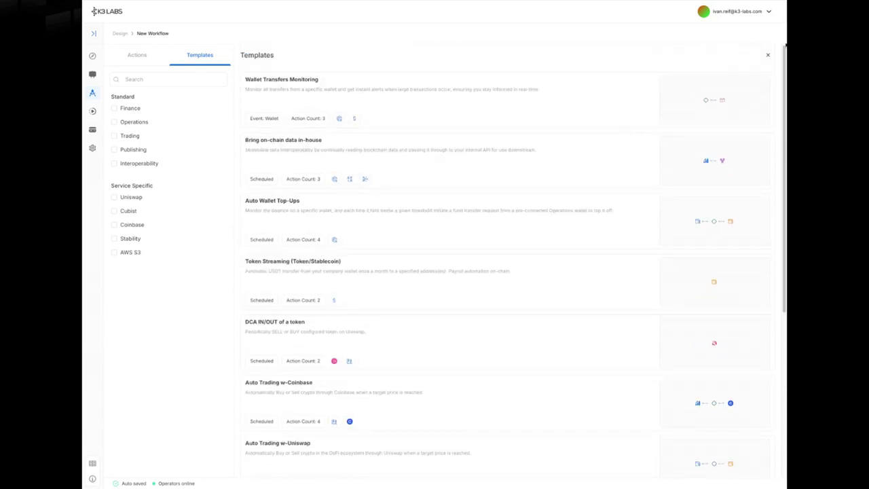
left_click(769, 56)
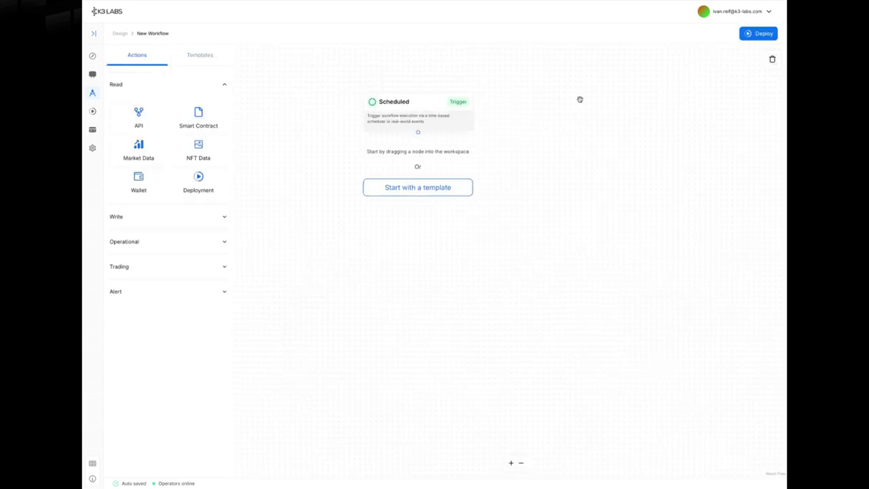
left_click_drag(491, 163, 470, 154)
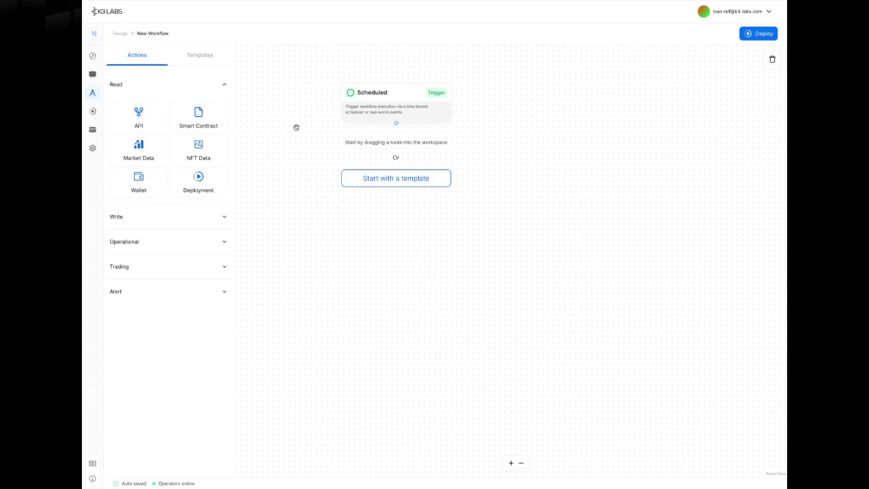
- Expand the Write, Operational, Trading and Alert action categories in the Actions panel
left_click(186, 221)
left_click(177, 318)
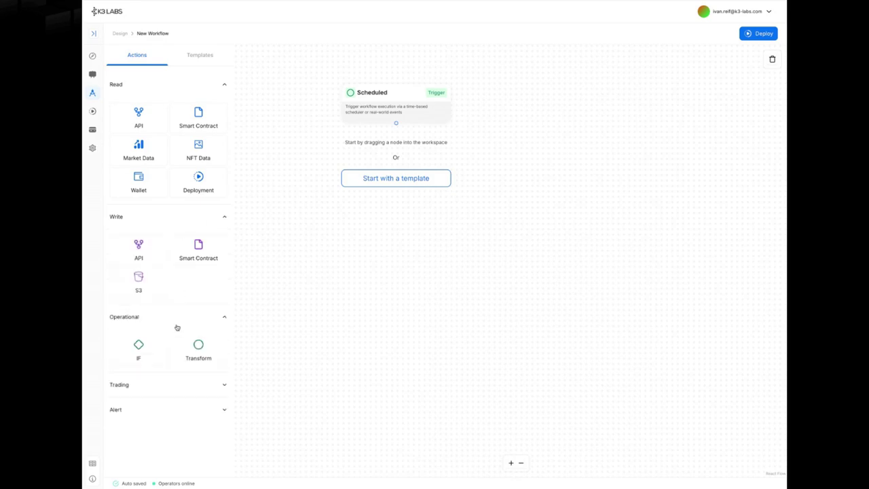
left_click(176, 389)
scroll(185, 406, "down", 1)
left_click(191, 464)
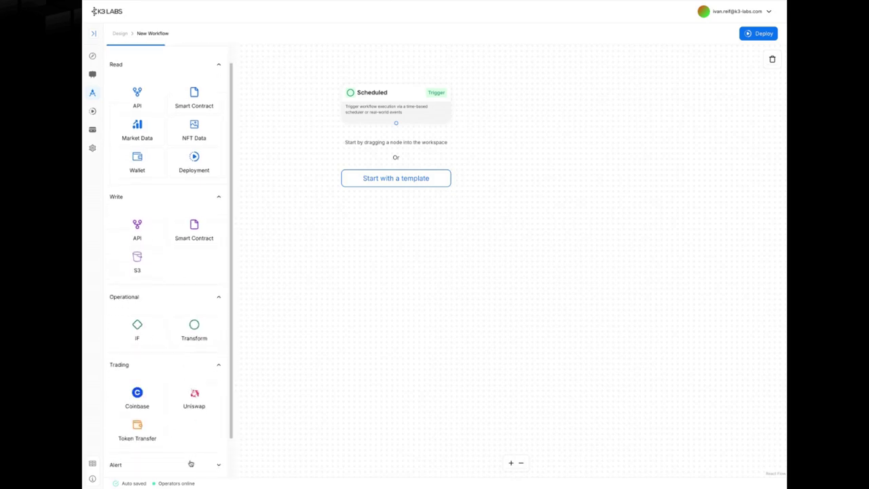
scroll(185, 226, "down", 2)
scroll(185, 214, "up", 3)
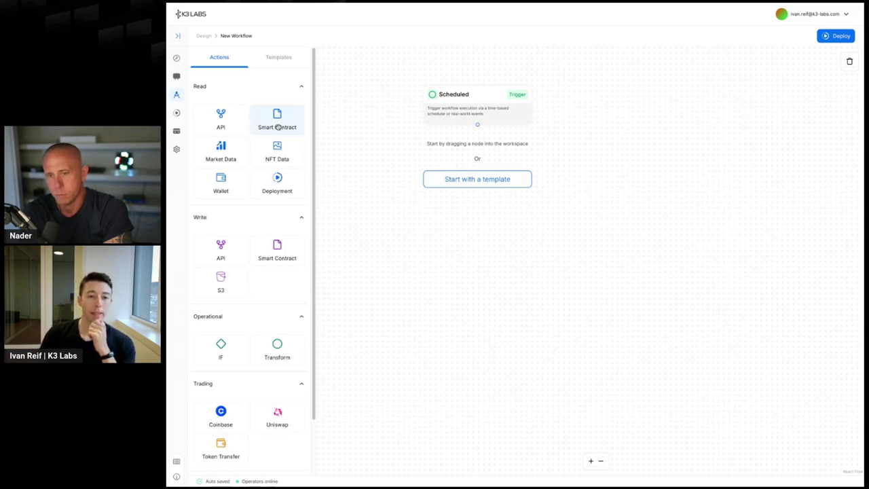
left_click_drag(271, 127, 505, 168)
left_click_drag(477, 124, 522, 167)
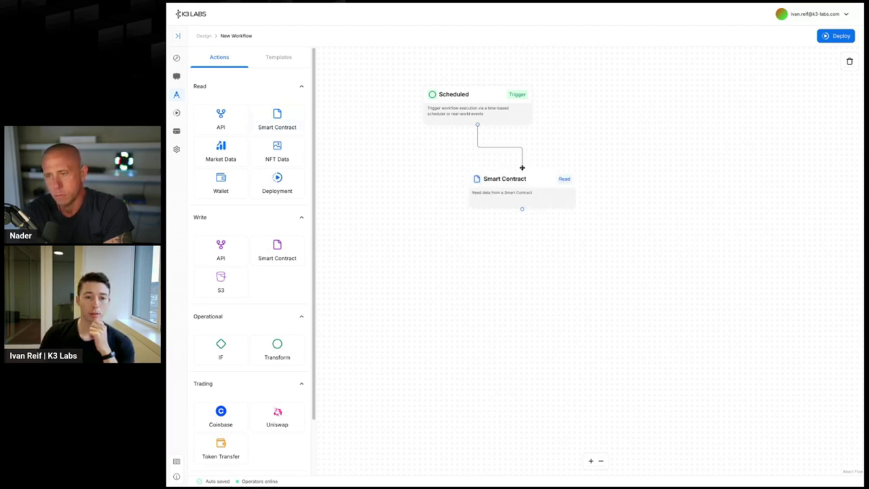
left_click(532, 186)
left_click(799, 111)
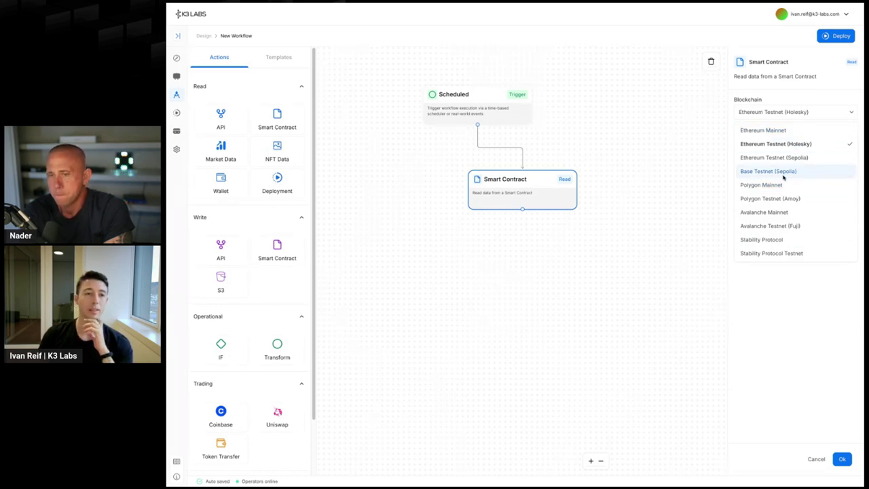
left_click(775, 297)
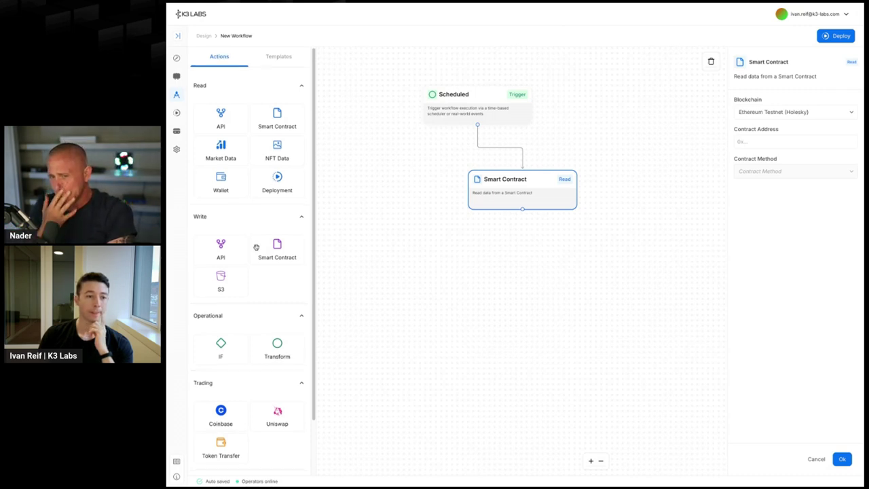
scroll(265, 241, "down", 2)
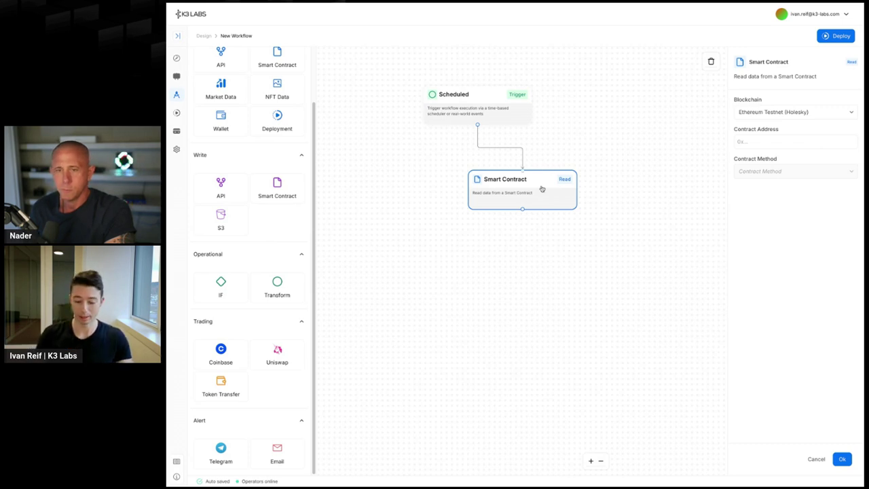
key("BackSpace")
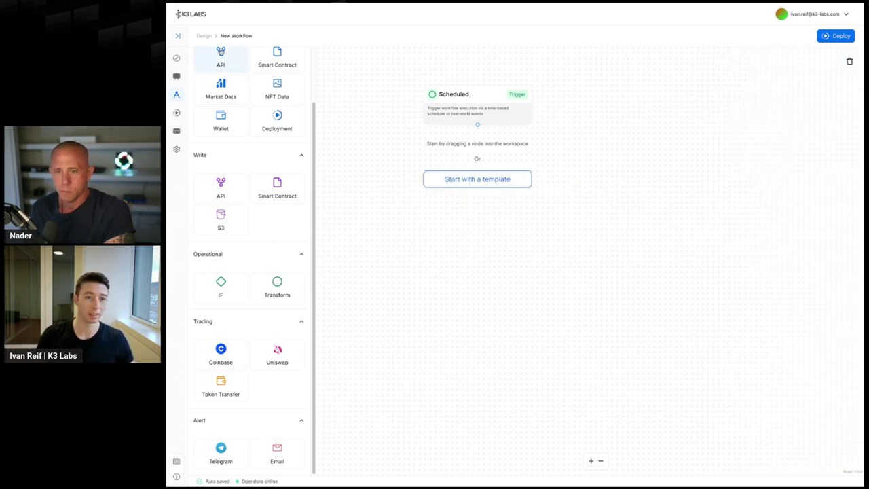
- Add an API read node after Scheduled and paste the EigenLayer rewards endpoint URL
left_click_drag(221, 58, 523, 190)
left_click_drag(477, 124, 516, 180)
left_click(557, 190)
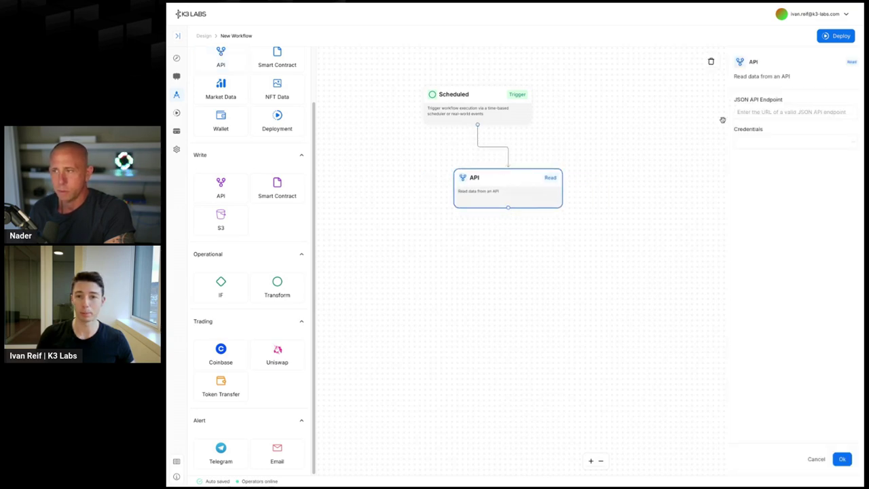
left_click(767, 111)
key("ctrl+v")
- Preview the JSON response, inspect the tokenAddress and weiAmount values, and save the API node
left_click(789, 165)
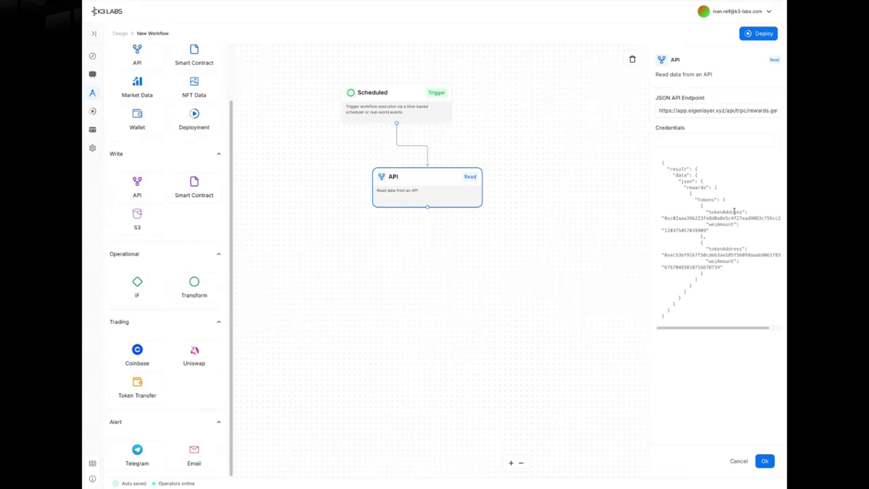
double_click(714, 217)
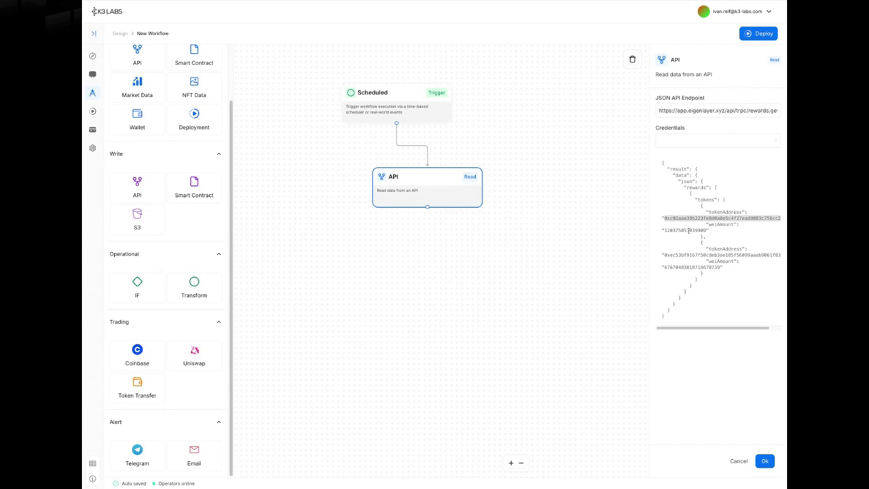
double_click(688, 230)
left_click(767, 462)
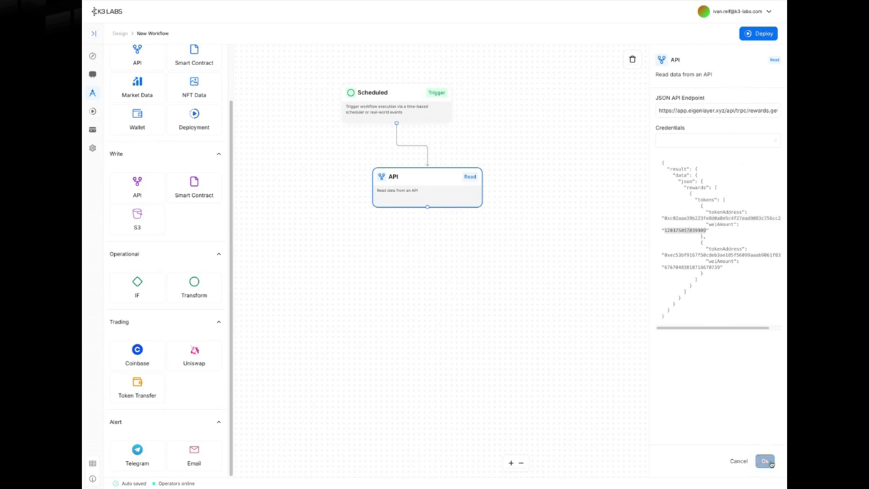
left_click_drag(483, 200, 467, 192)
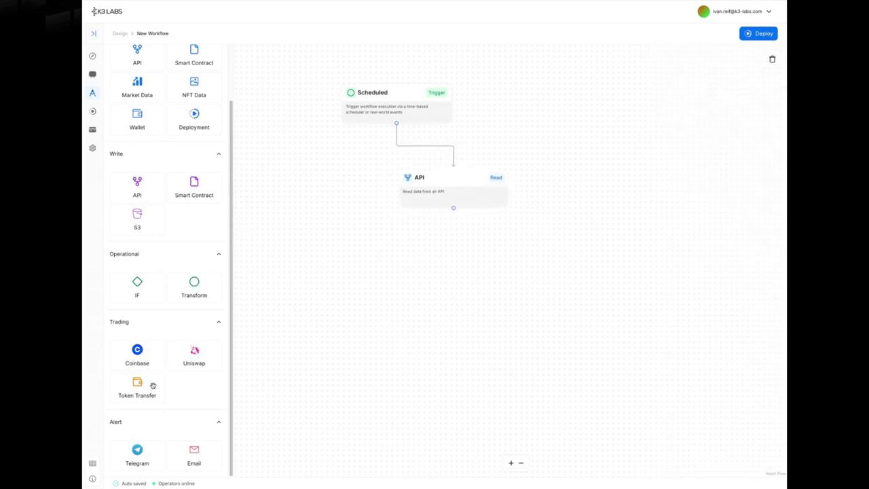
- Add a Telegram alert node connected after the API node
left_click(139, 453)
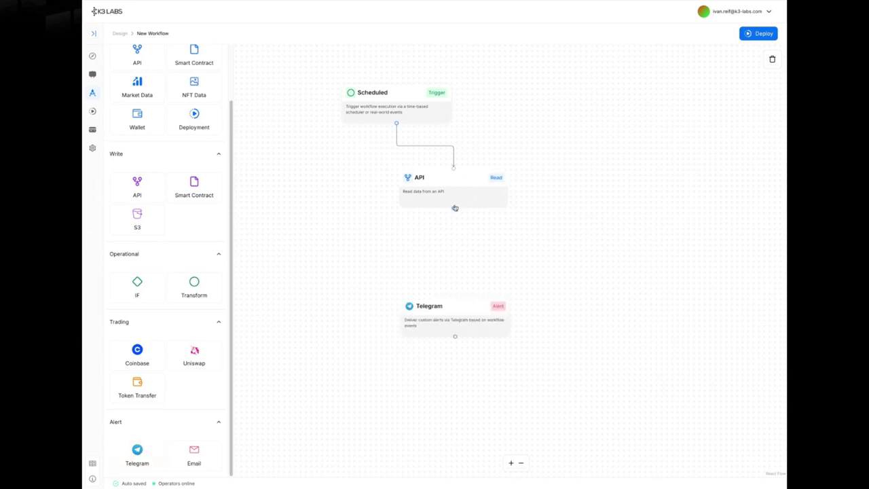
left_click_drag(453, 208, 455, 297)
left_click(456, 309)
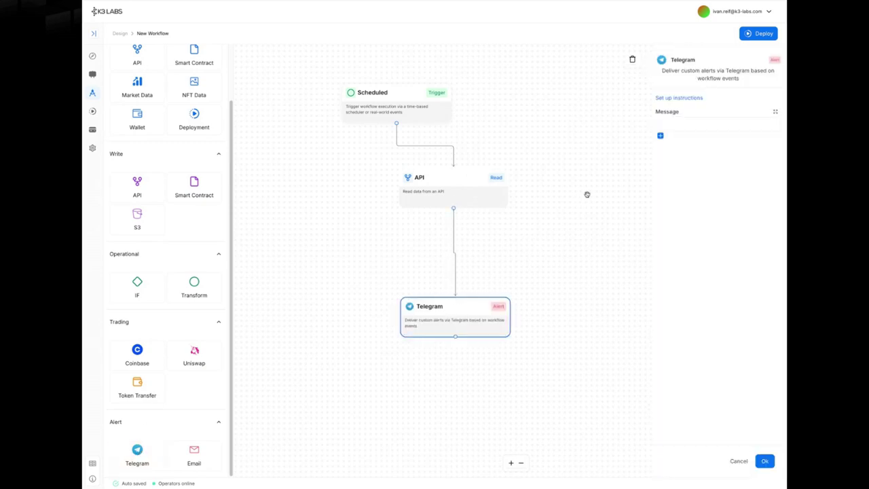
- Set the Scheduled trigger's frequency to every 24 Hours
left_click(437, 107)
left_click(678, 153)
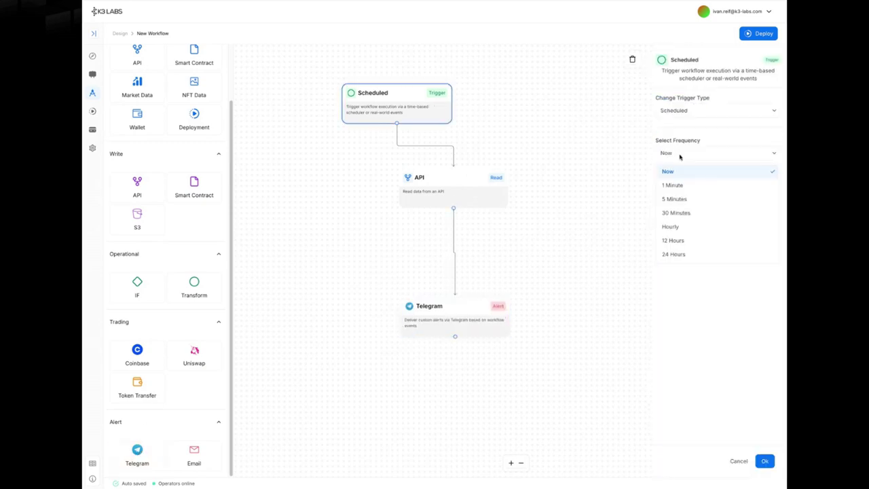
left_click(710, 252)
left_click(765, 460)
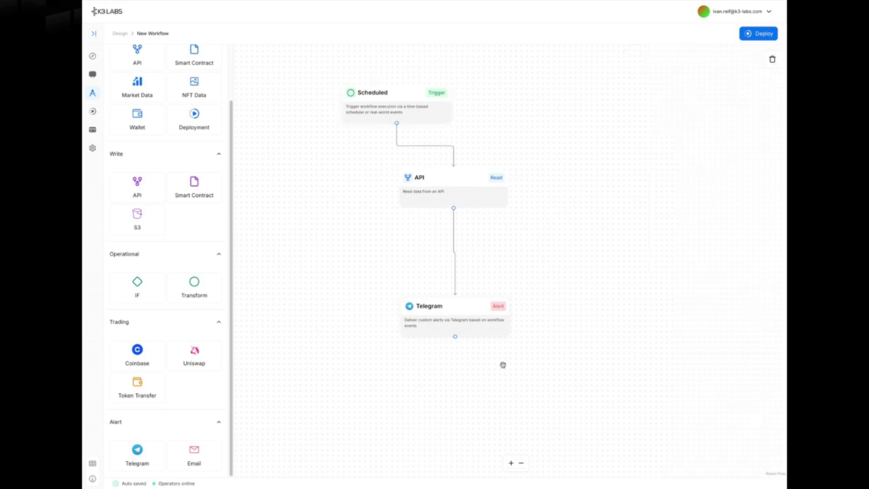
- Write the Telegram message 'Pending rewards for your operator:' plus .result.data.json.rewards, then delete the node
left_click_drag(444, 324, 450, 276)
left_click(707, 125)
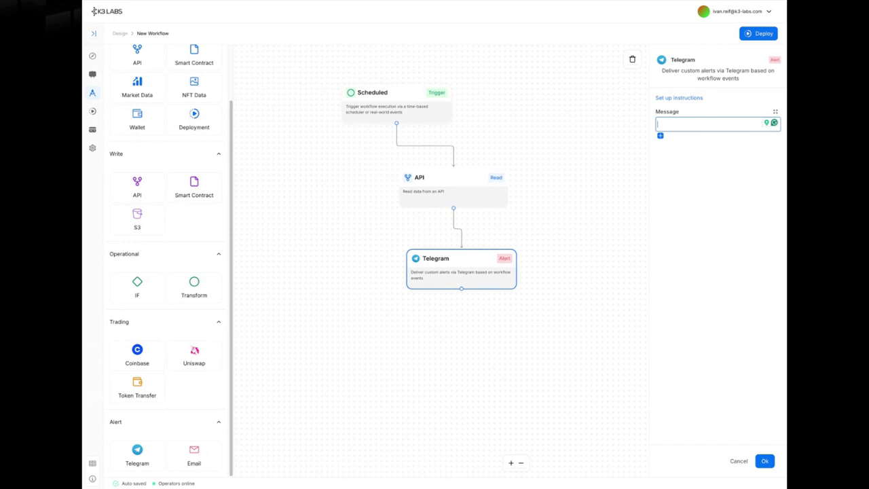
type("Pending rewards for ")
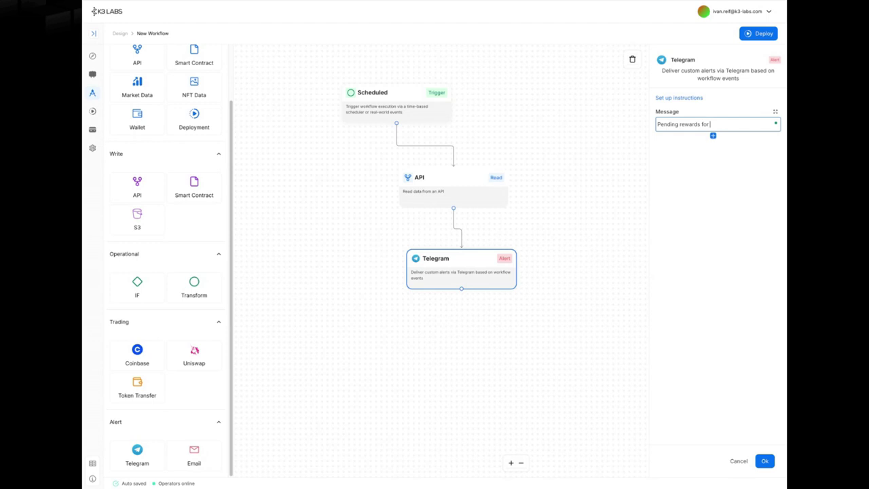
type("your operator:")
left_click(766, 123)
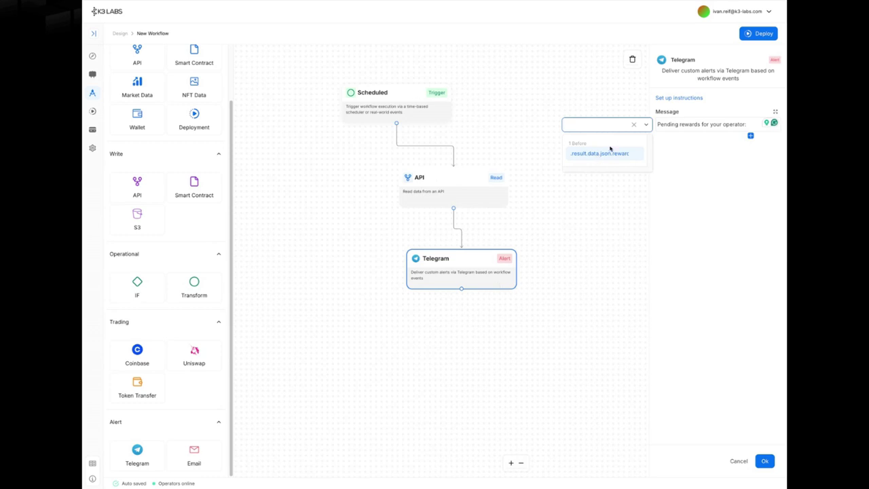
left_click(602, 155)
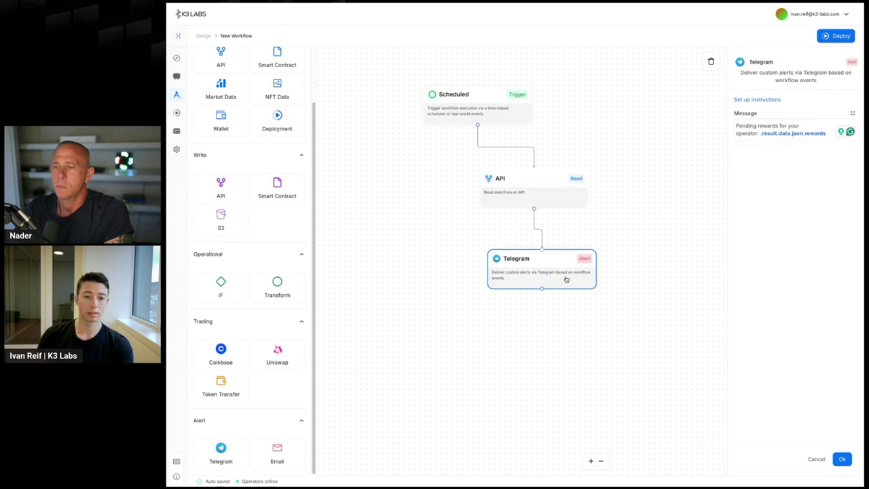
key("BackSpace")
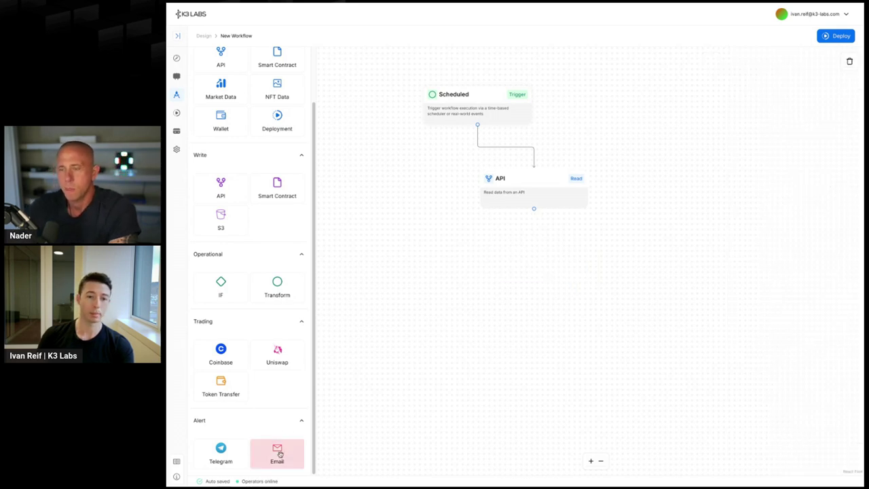
- Add an Email alert after the API node with subject 'You got money at EIGEN' and a recipient address
left_click_drag(278, 453, 517, 298)
left_click_drag(533, 208, 569, 298)
left_click(570, 309)
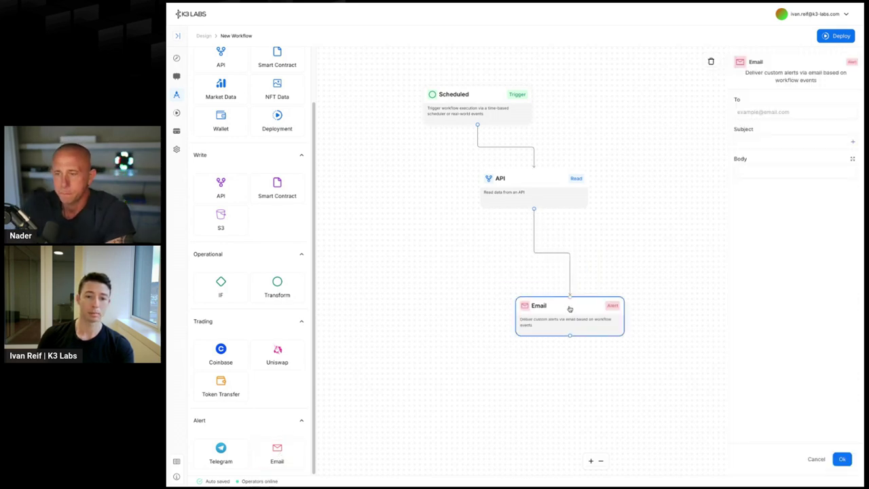
left_click(768, 143)
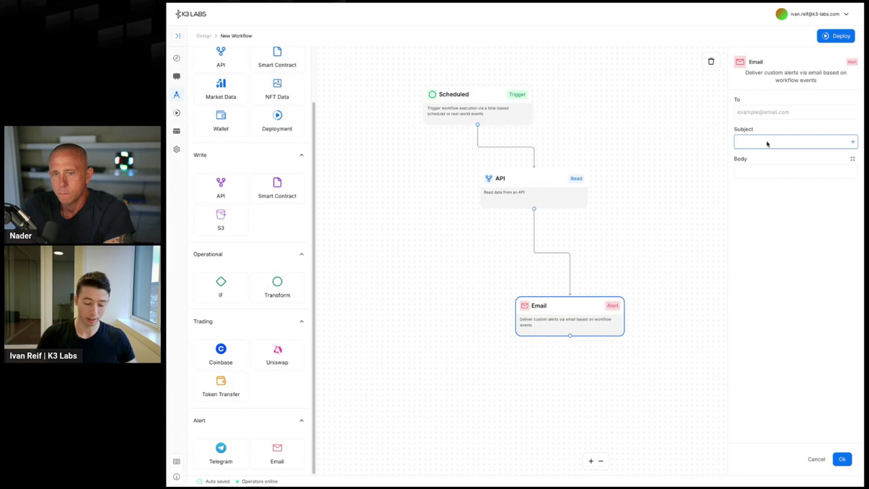
type("You got money at")
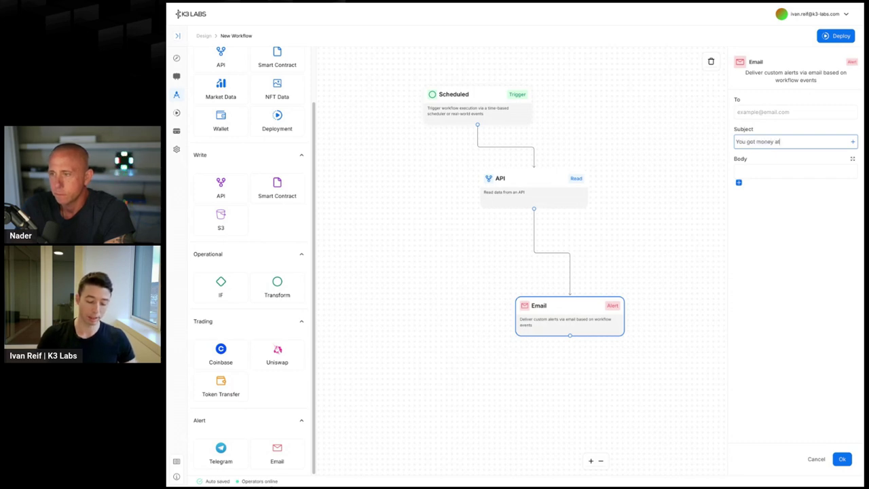
type(" EIGEN!")
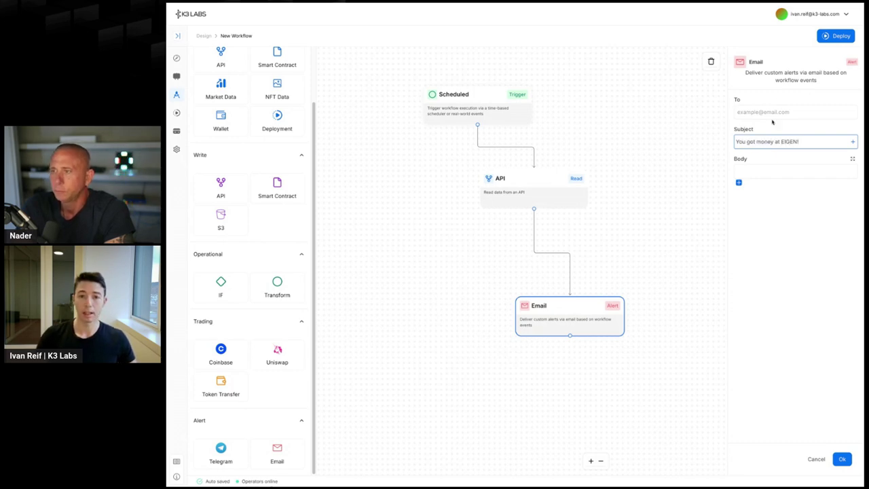
left_click(776, 111)
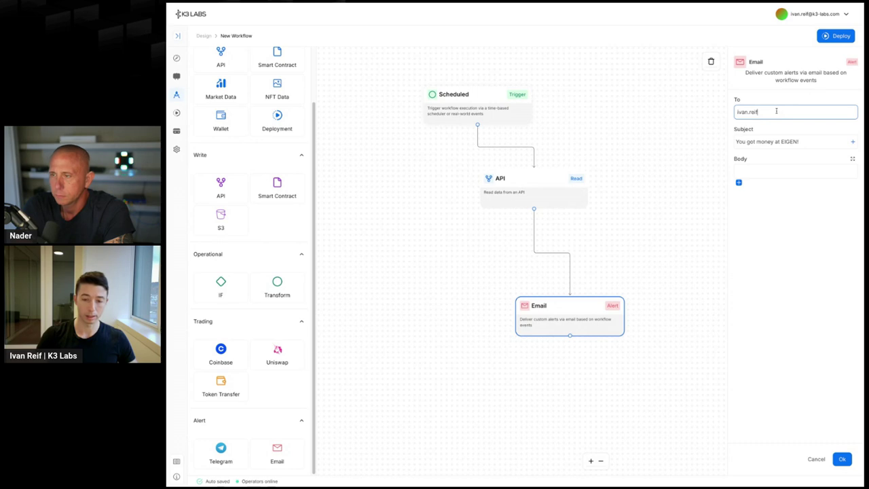
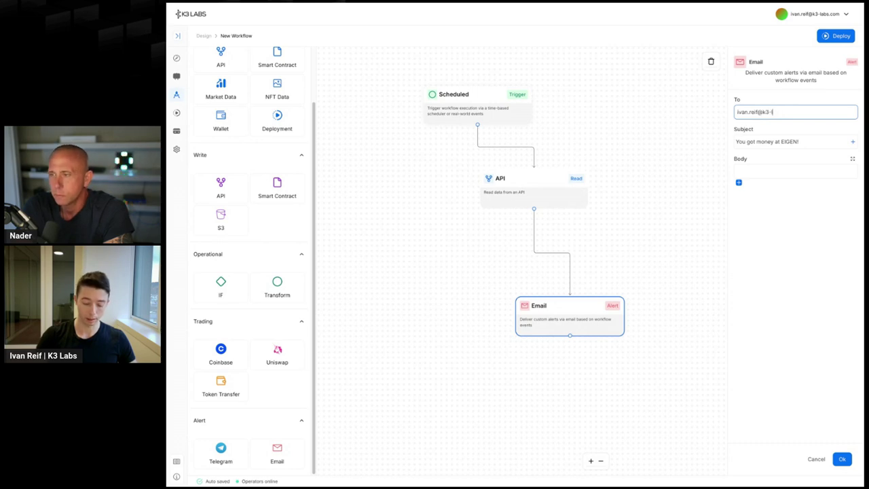
key("Tab")
key("Tab")
key("Tab")
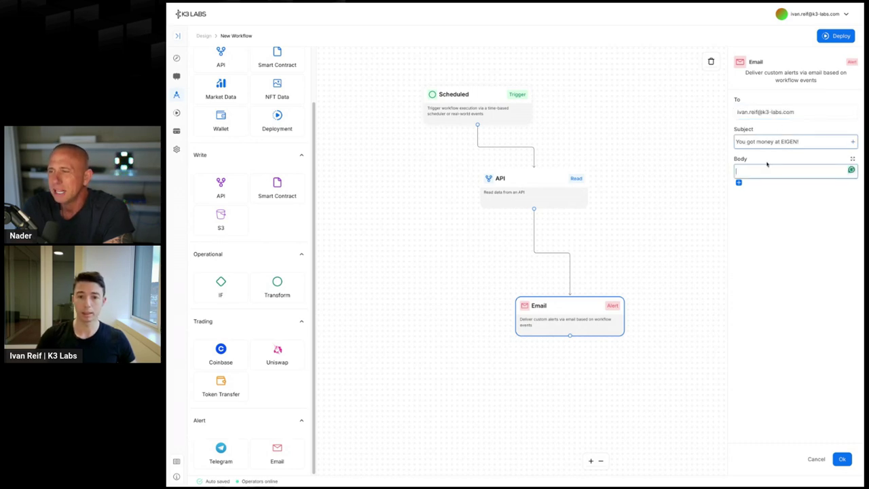
- Fill the Email body with 'Claim' plus the rewards variable, then cancel the Email step
type("Claim")
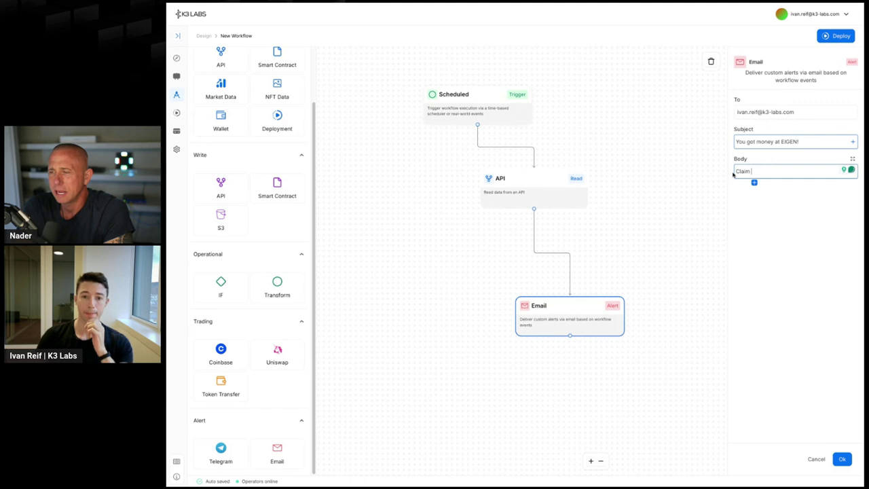
left_click(754, 182)
left_click(705, 198)
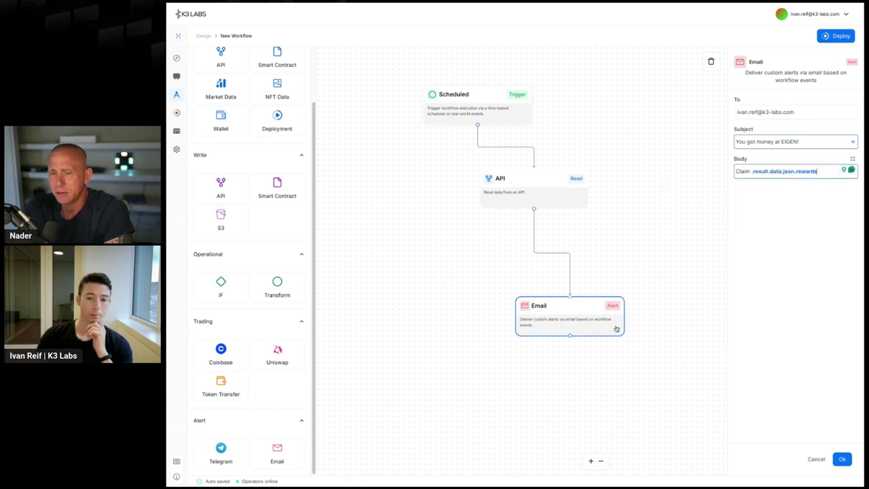
left_click(558, 321)
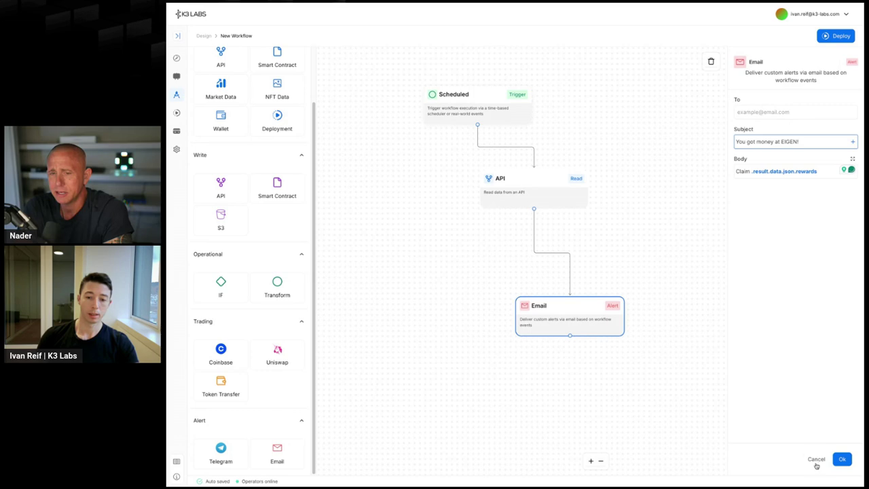
left_click(816, 460)
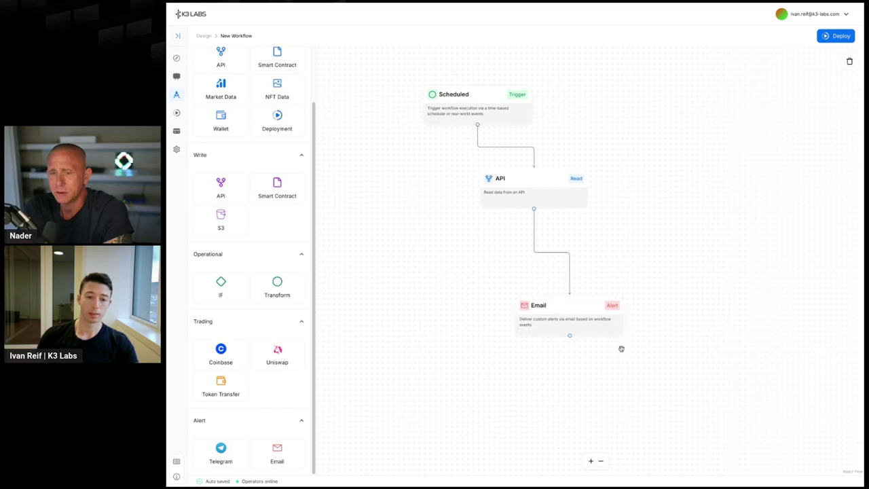
- Add a Telegram alert connected after the API read and open its settings
left_click(233, 445)
left_click_drag(533, 208, 570, 265)
left_click(599, 290)
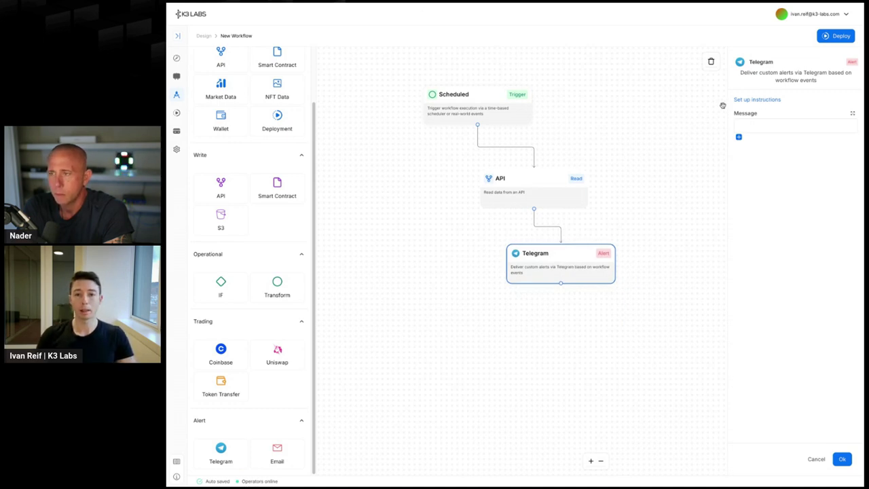
- Show the Telegram bot setup instructions and select the bot handle and /verify command
left_click(754, 102)
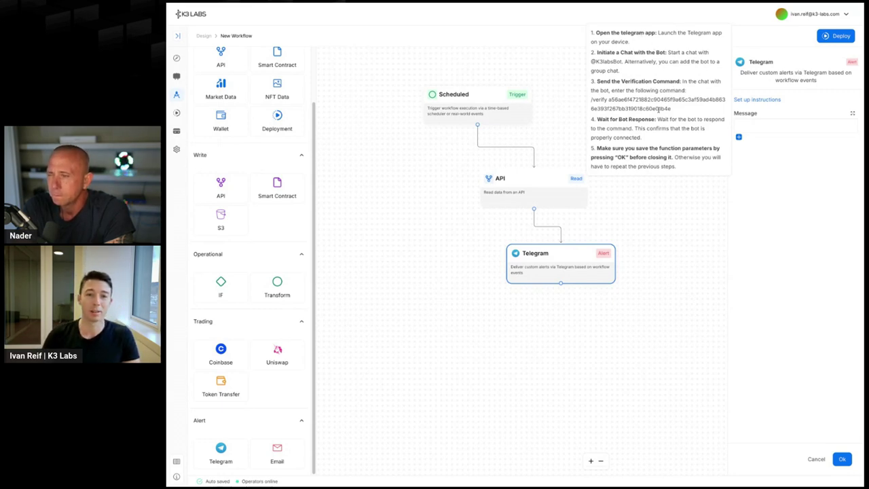
left_click_drag(682, 110, 589, 93)
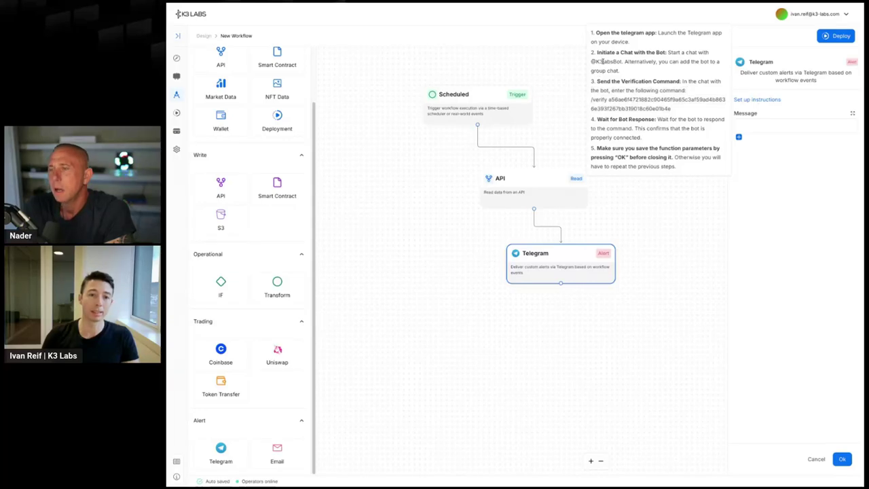
double_click(603, 61)
left_click_drag(677, 110, 596, 97)
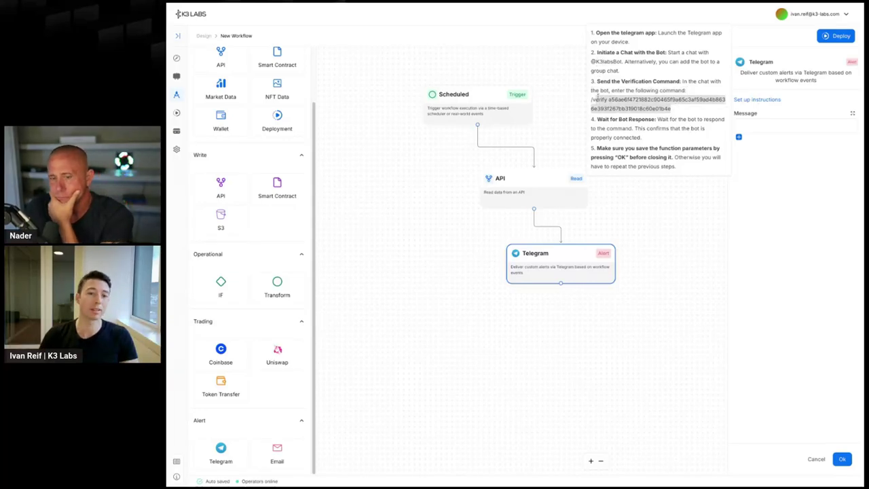
- Dismiss the Telegram setup instructions popover to return to the node's settings
left_click(777, 211)
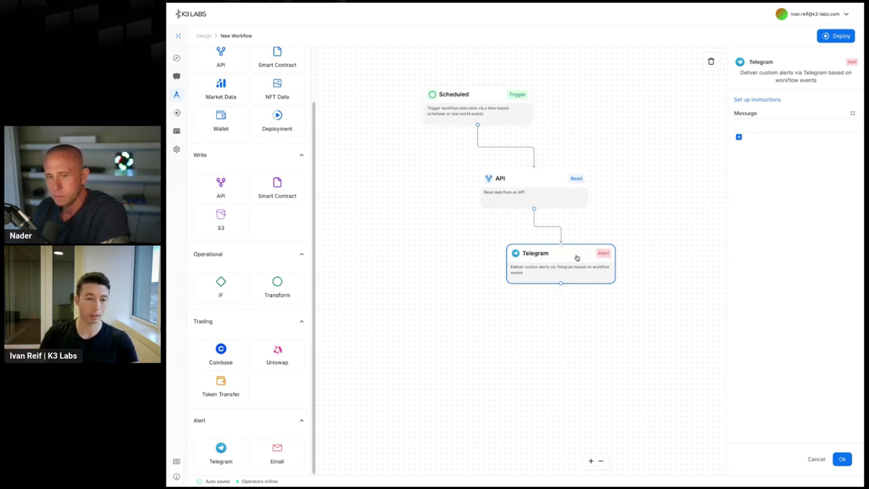
- Delete the Telegram and API nodes from the workflow
key("Delete")
left_click(540, 191)
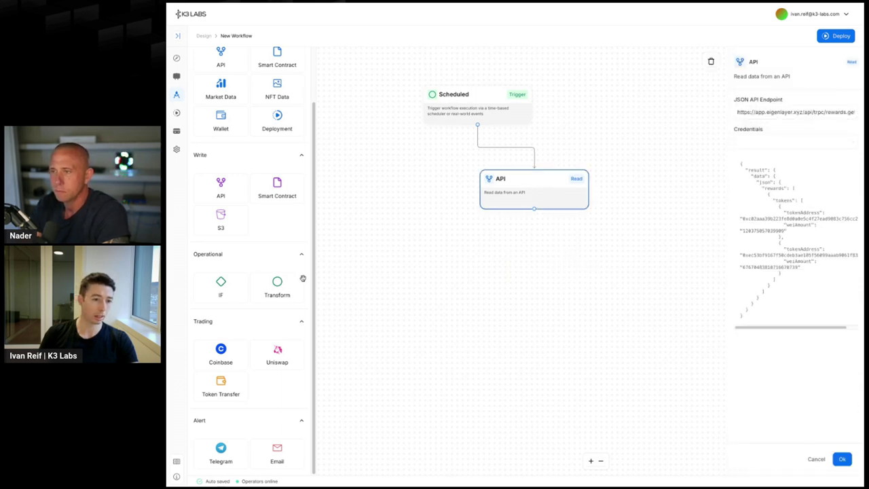
key("Delete")
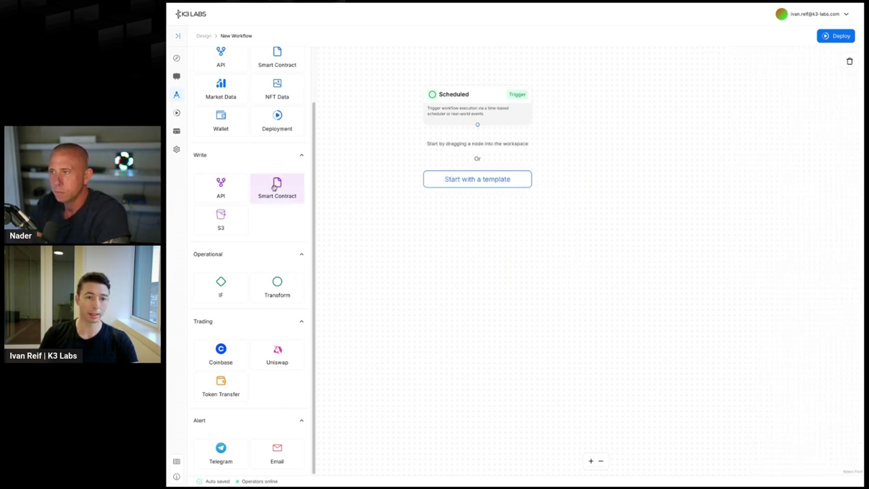
- Add a Smart Contract write node after Scheduled, sourced from a Verified Contract Address
left_click_drag(275, 187, 588, 229)
left_click_drag(477, 125, 588, 208)
left_click(588, 231)
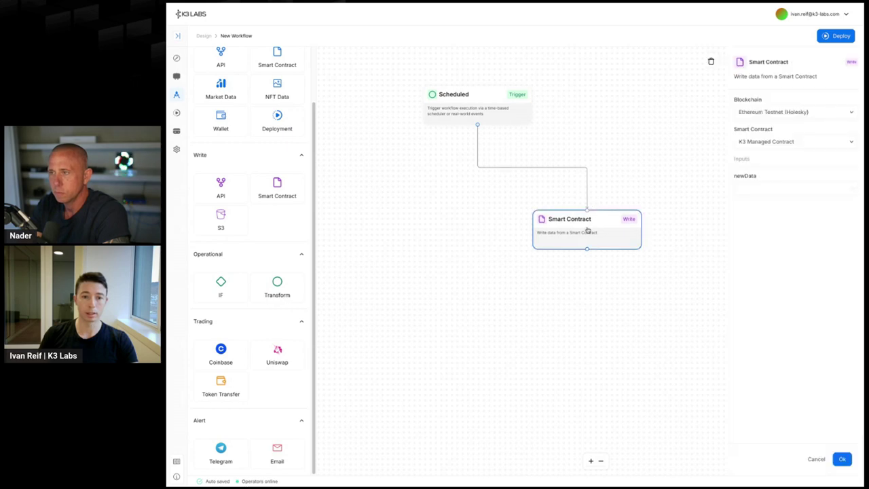
left_click(796, 142)
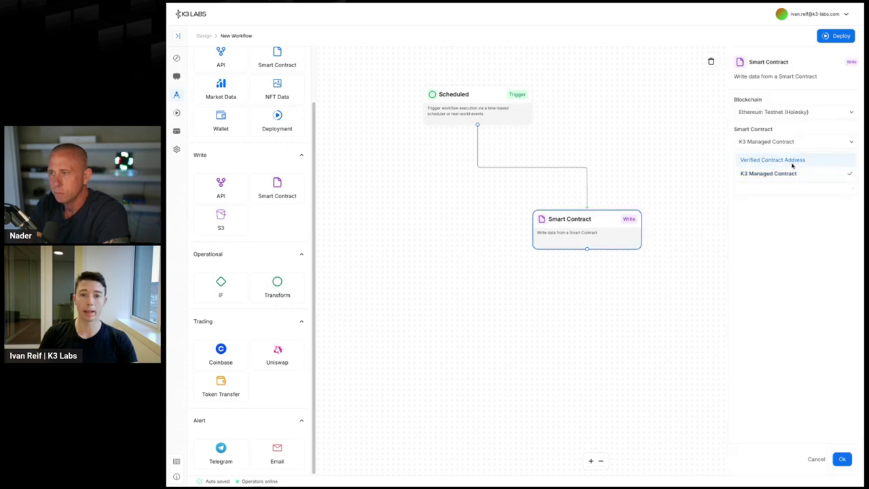
left_click(792, 161)
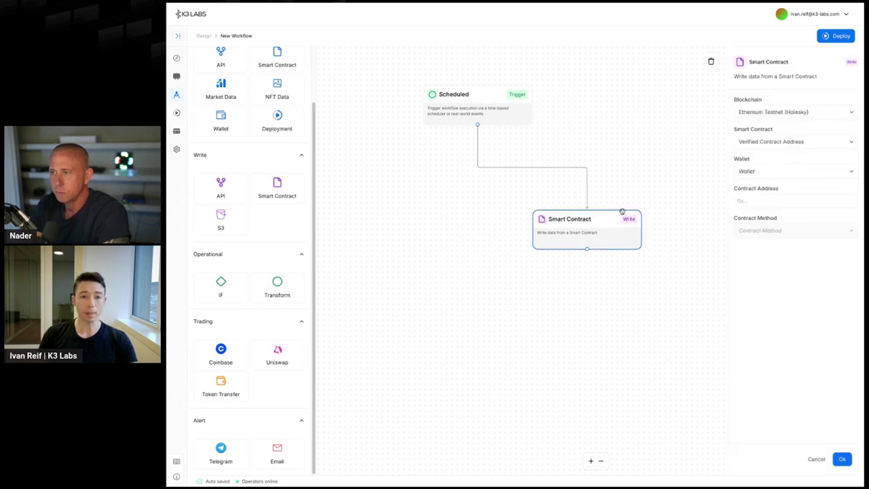
left_click_drag(561, 219, 531, 198)
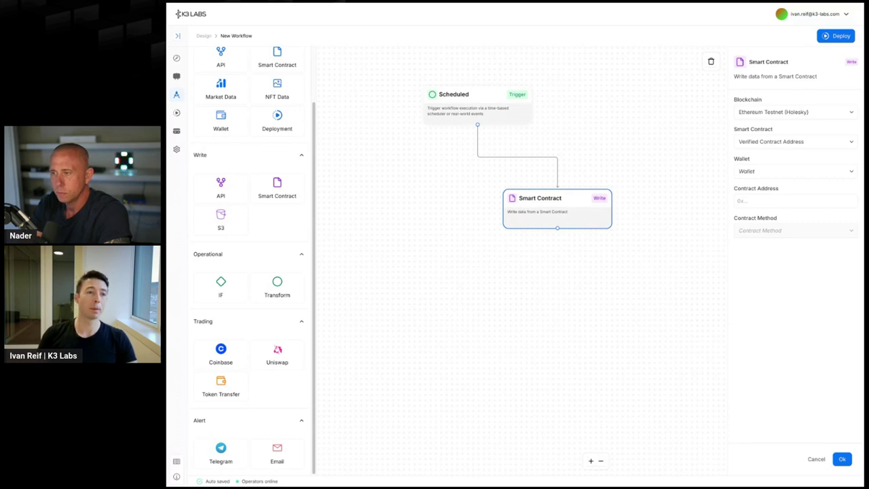
- Choose the wallet with a 0.5 balance and paste the verified contract address
left_click(786, 172)
left_click(791, 188)
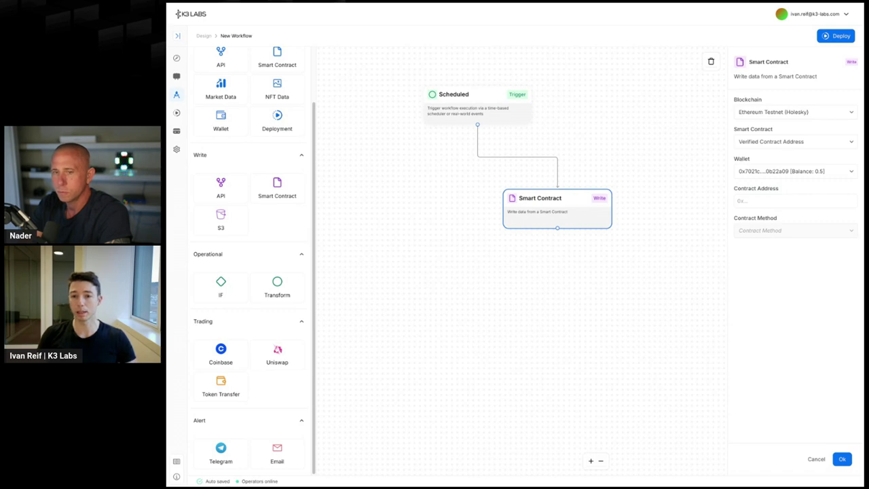
left_click(791, 201)
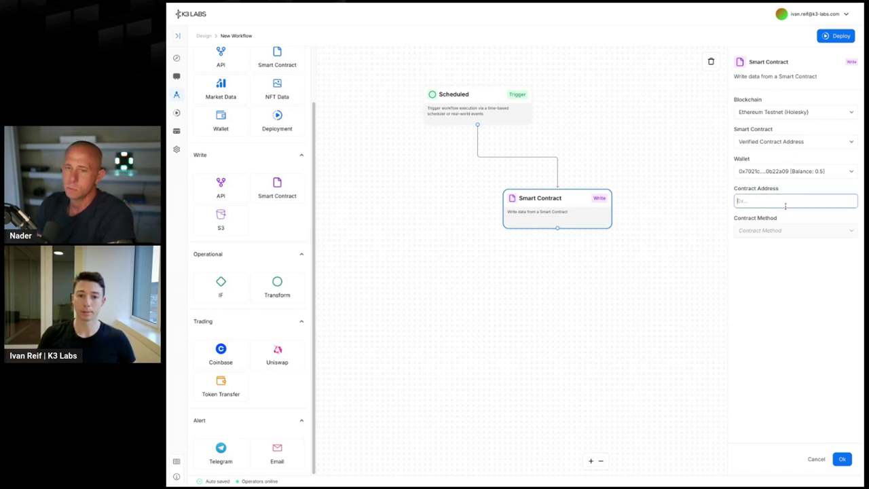
type("0x2311BBF0C23D2b1A241095a30921b9523D2")
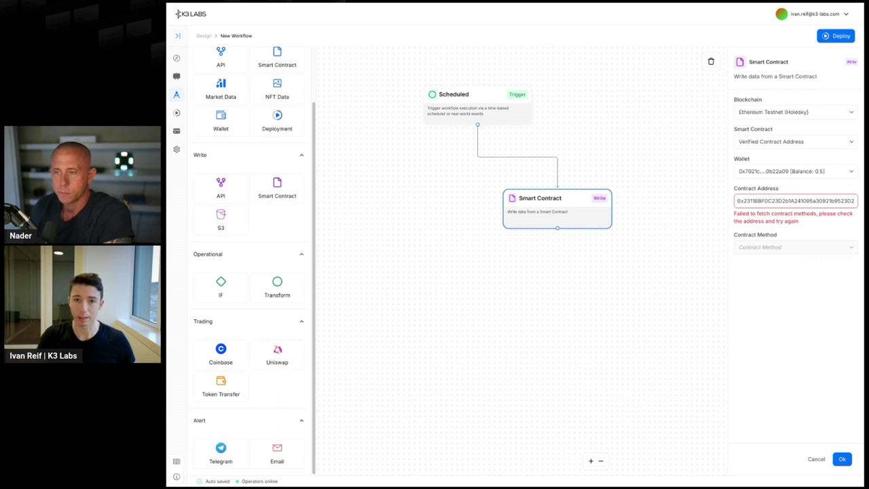
triple_click(800, 201)
key("ctrl+v")
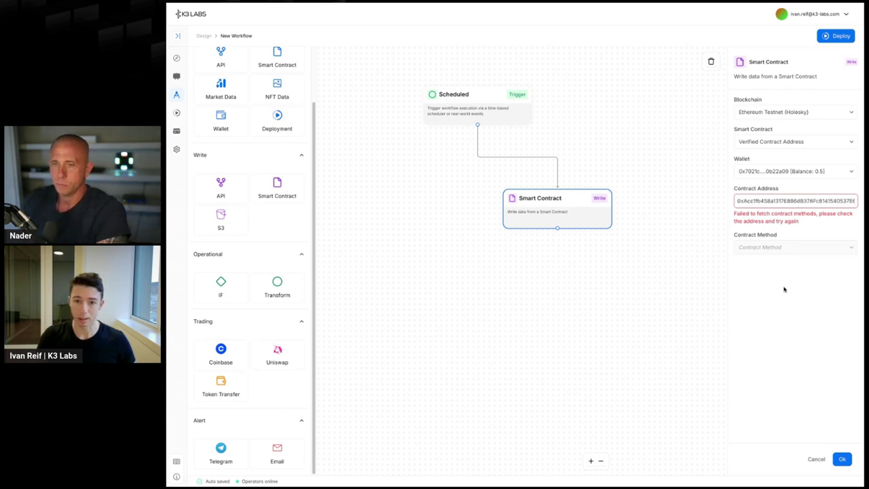
left_click(799, 230)
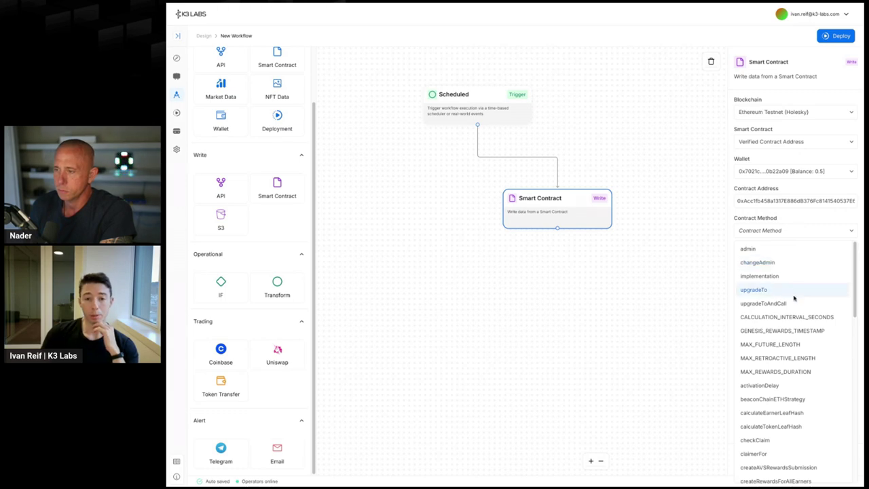
- Set the Smart Contract node's method to processClaim, keeping the chosen wallet unchanged
left_click(799, 203)
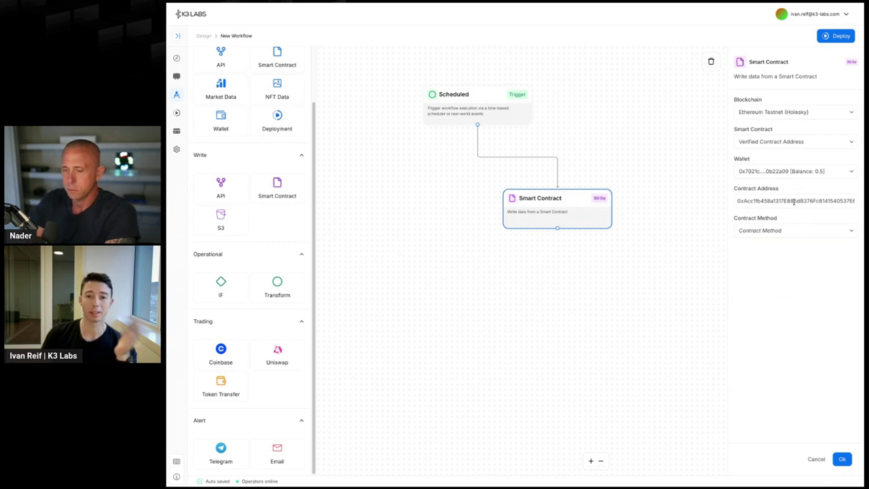
left_click(793, 231)
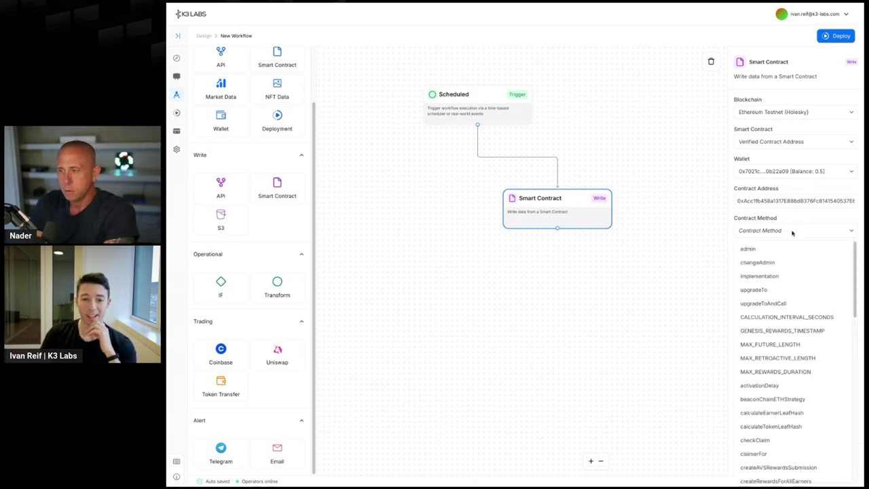
scroll(802, 377, "down", 5)
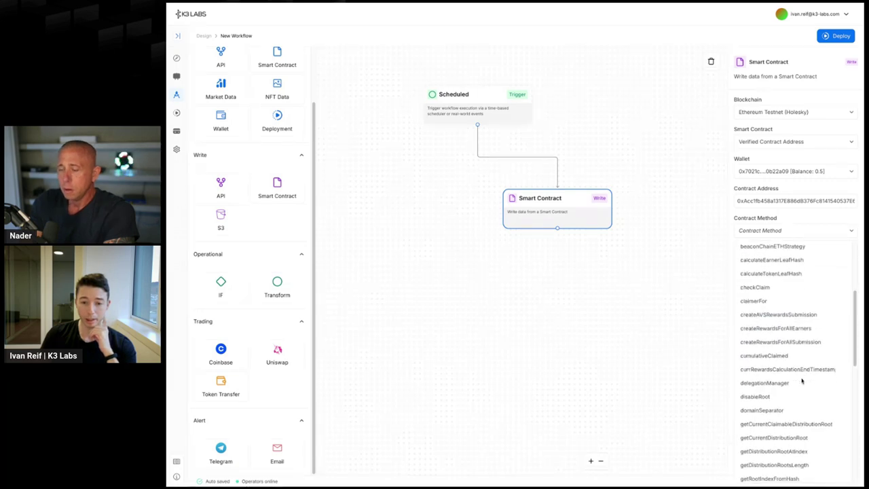
scroll(800, 382, "down", 3)
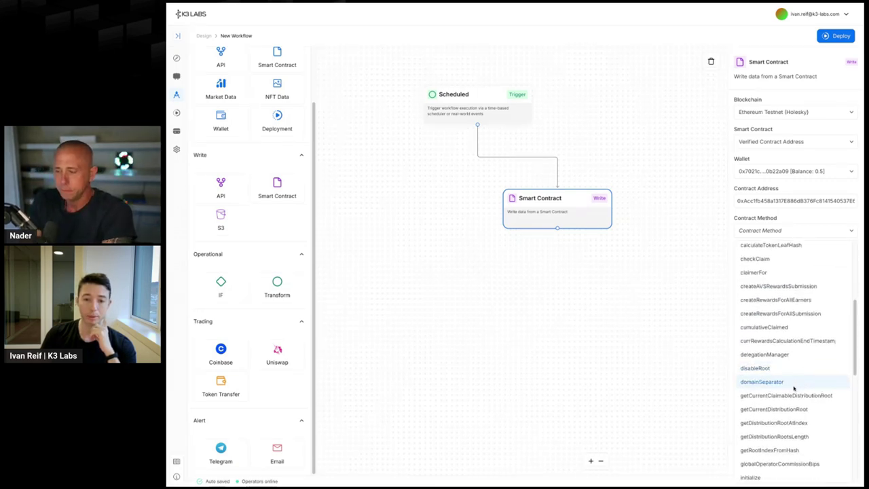
scroll(801, 386, "down", 3)
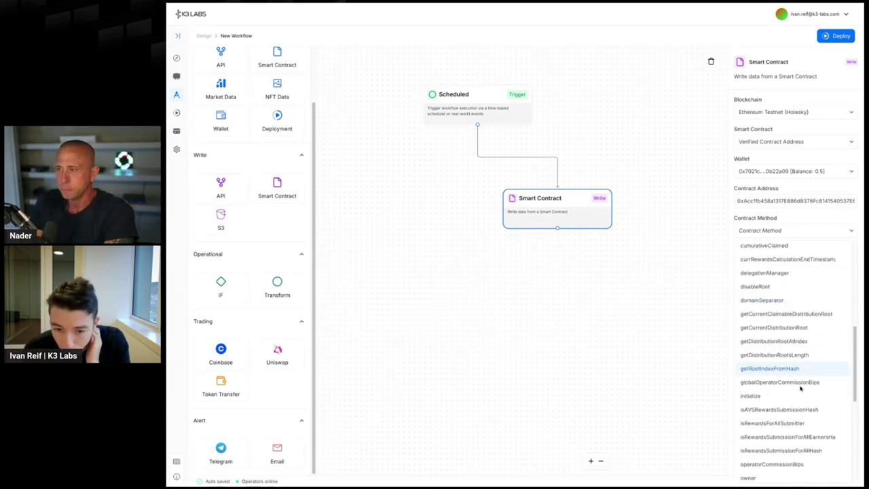
scroll(797, 380, "down", 5)
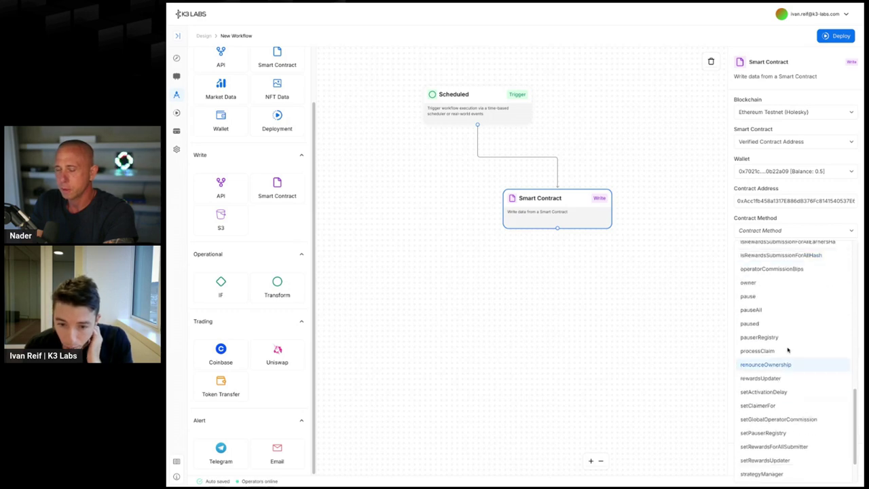
left_click(786, 352)
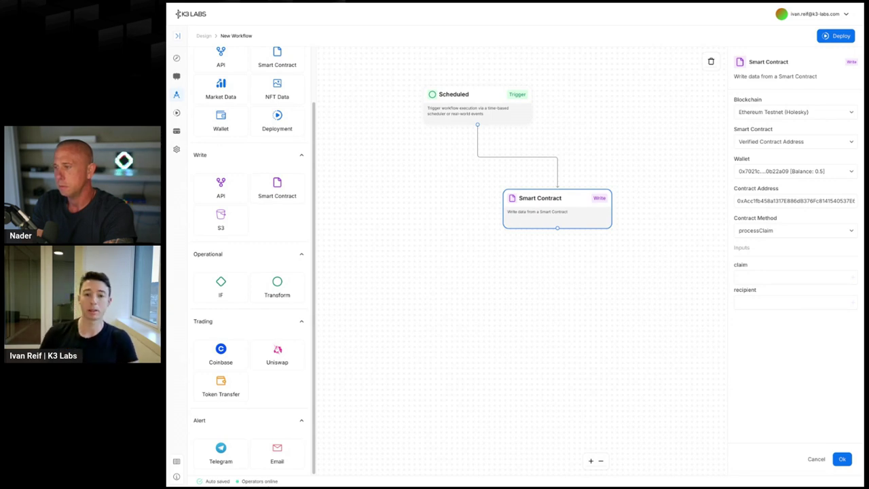
left_click(811, 174)
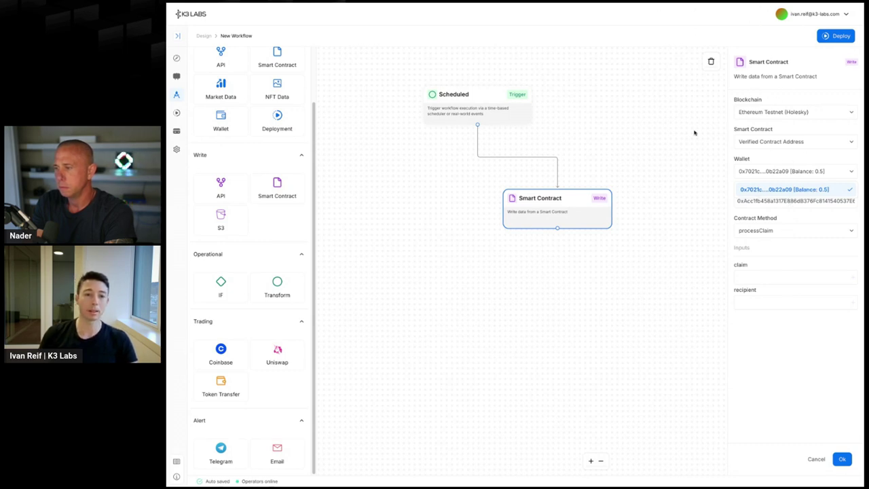
left_click(583, 144)
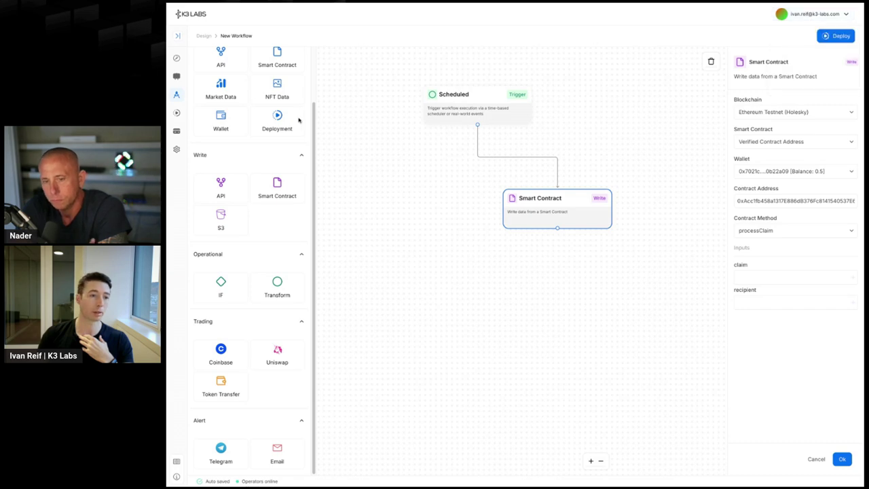
- Inspect the Cubist wallet under settings Integrations, then go back to the workflow designer
left_click(177, 149)
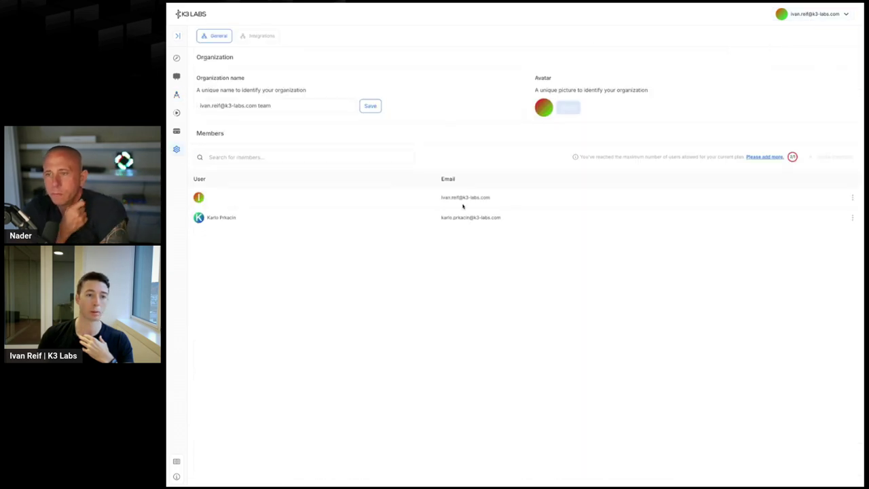
left_click(275, 37)
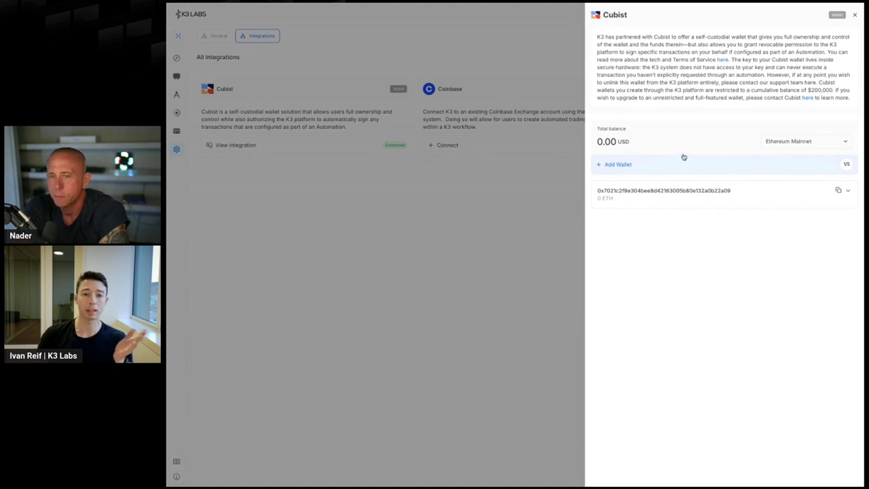
left_click(848, 192)
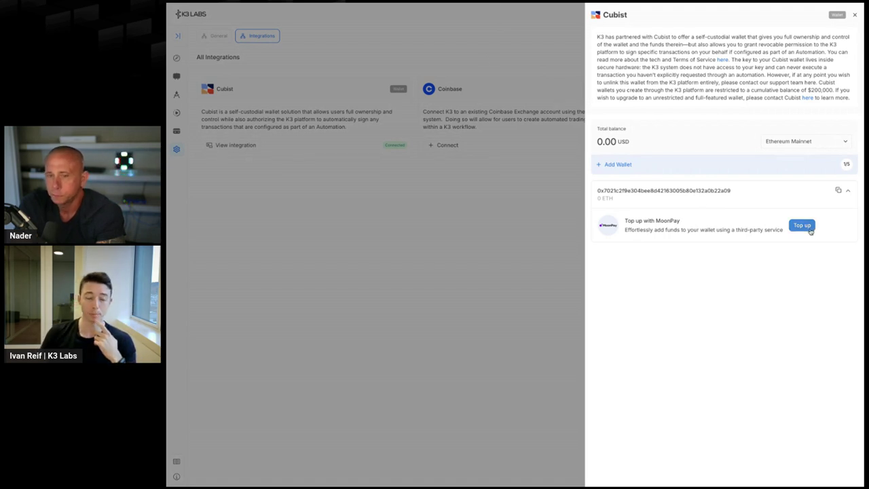
left_click(515, 232)
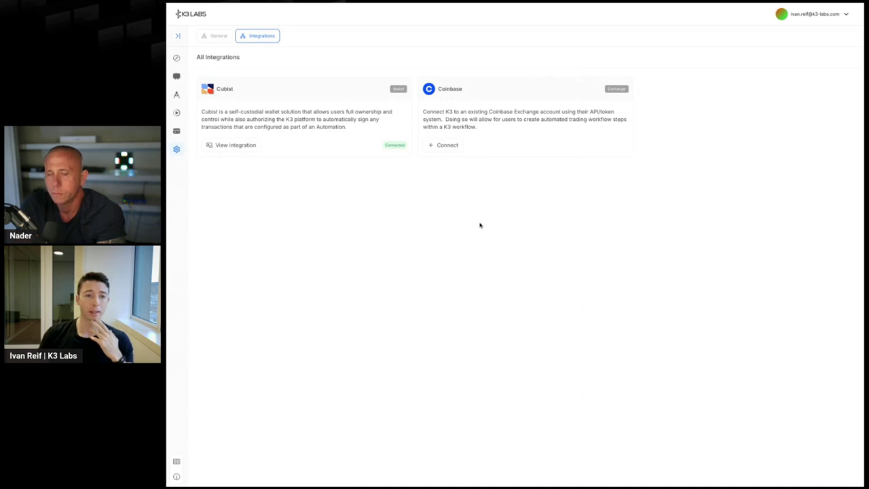
key("alt+Left")
key("alt+Left")
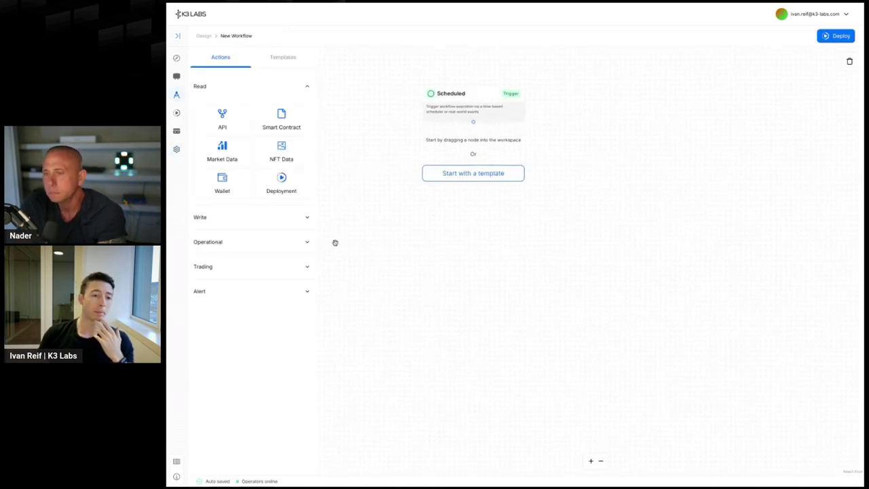
- Add an API read node under the Scheduled trigger, connect it, and set its pasted JSON endpoint
left_click(273, 220)
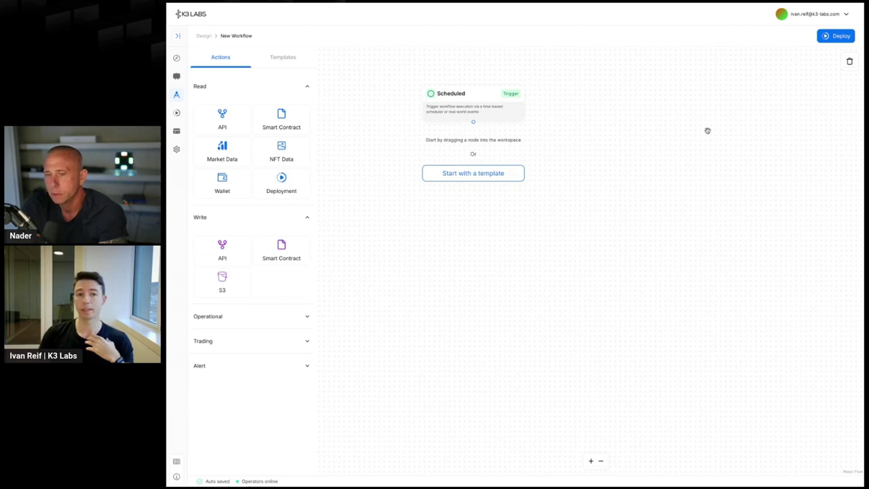
left_click_drag(222, 118, 506, 171)
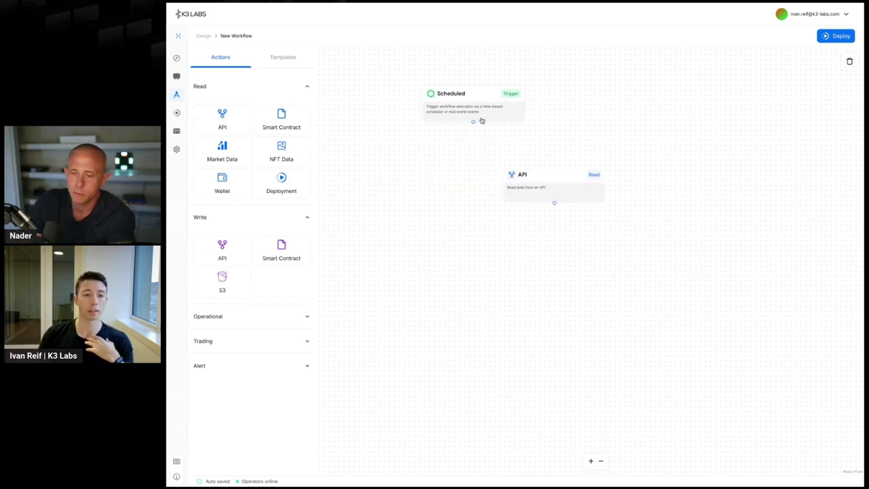
left_click_drag(473, 121, 553, 166)
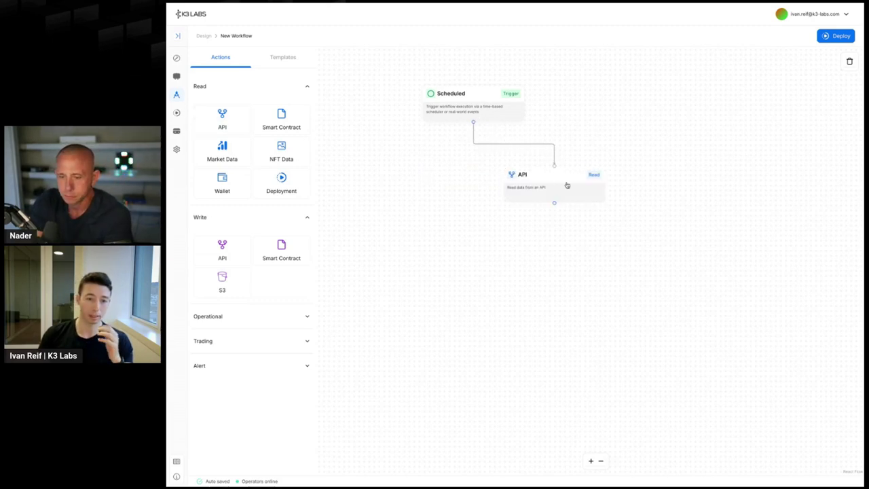
left_click(567, 185)
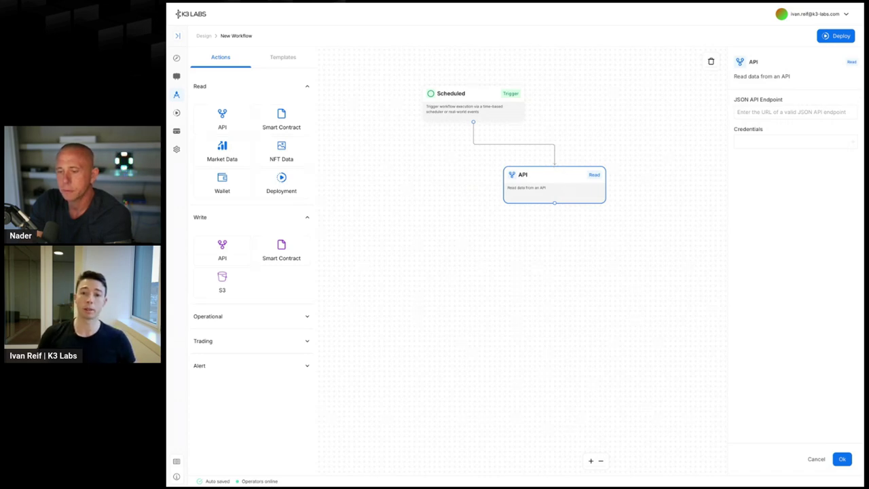
left_click(752, 112)
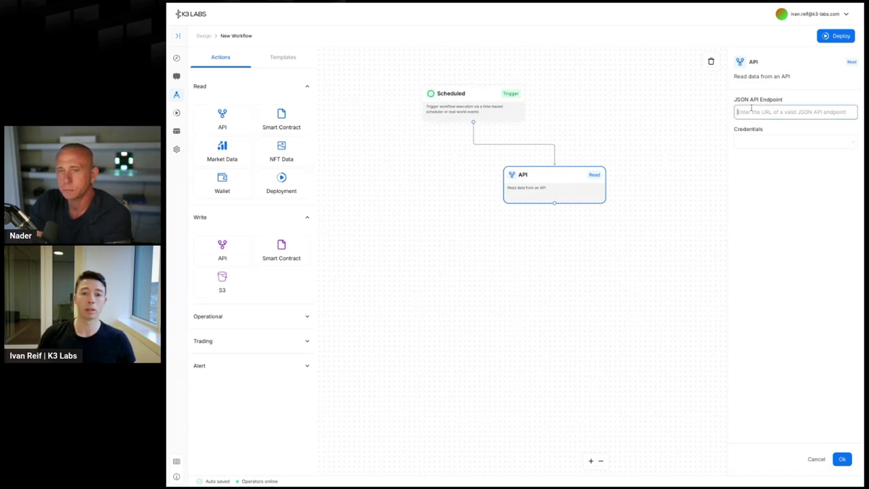
key("ctrl+v")
left_click(788, 175)
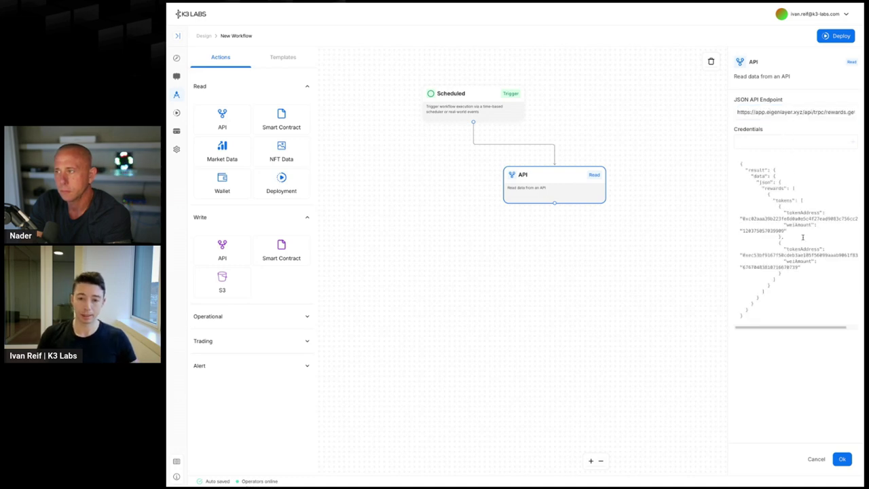
left_click(842, 460)
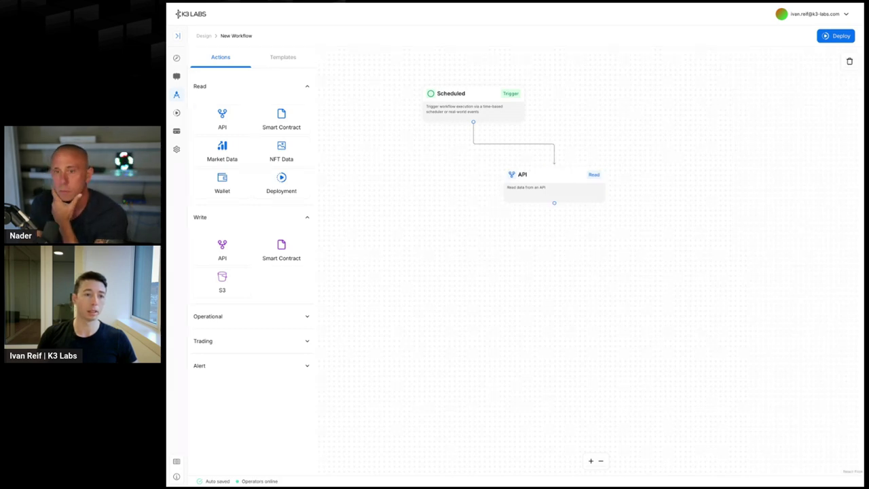
- Chain a second API read node below the first with the rewards-proof endpoint URL
left_click(222, 119)
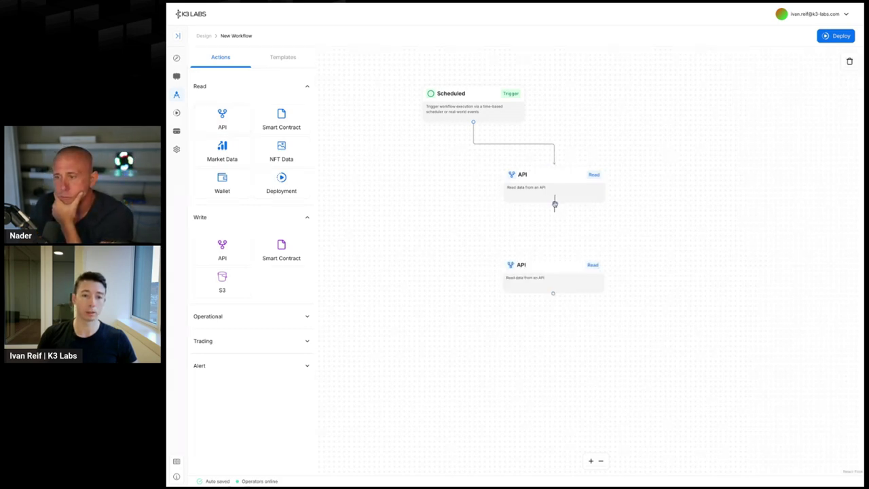
left_click_drag(554, 203, 555, 264)
left_click(566, 272)
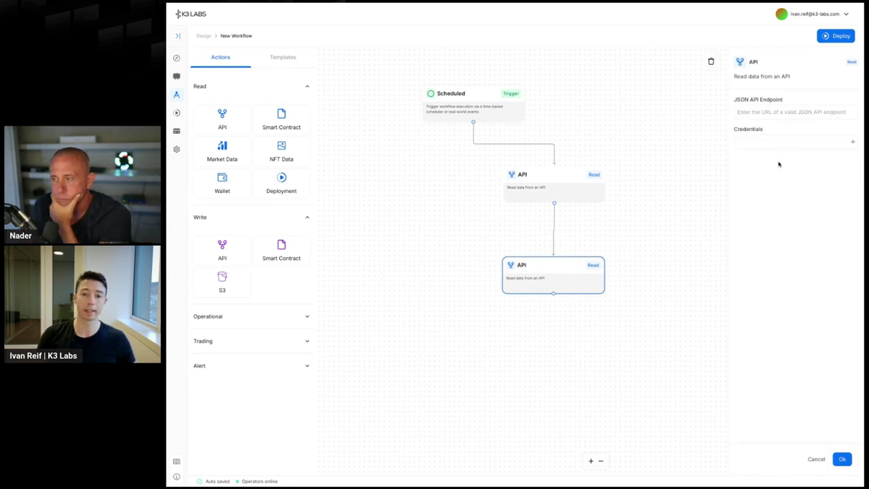
left_click(767, 110)
key("ctrl+v")
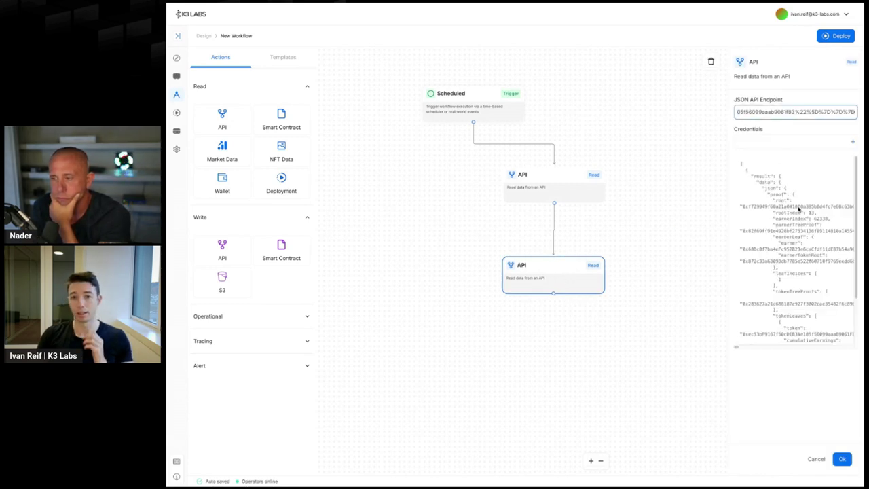
scroll(799, 223, "down", 1)
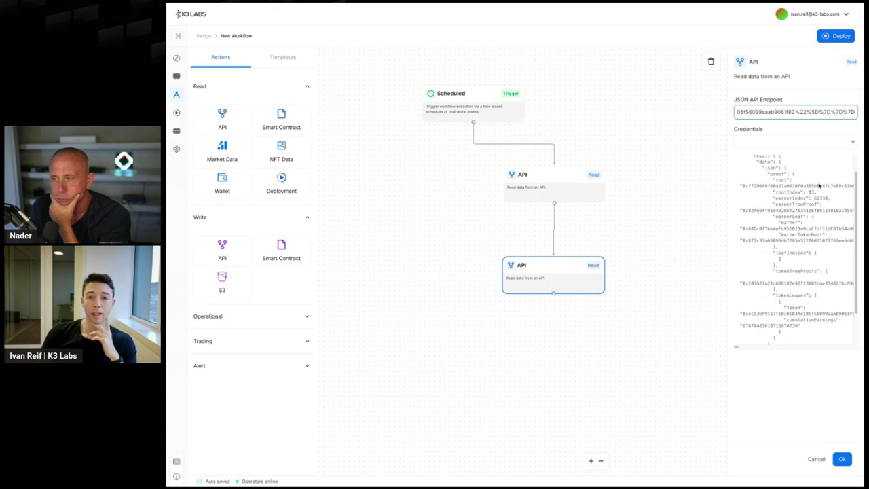
left_click(842, 458)
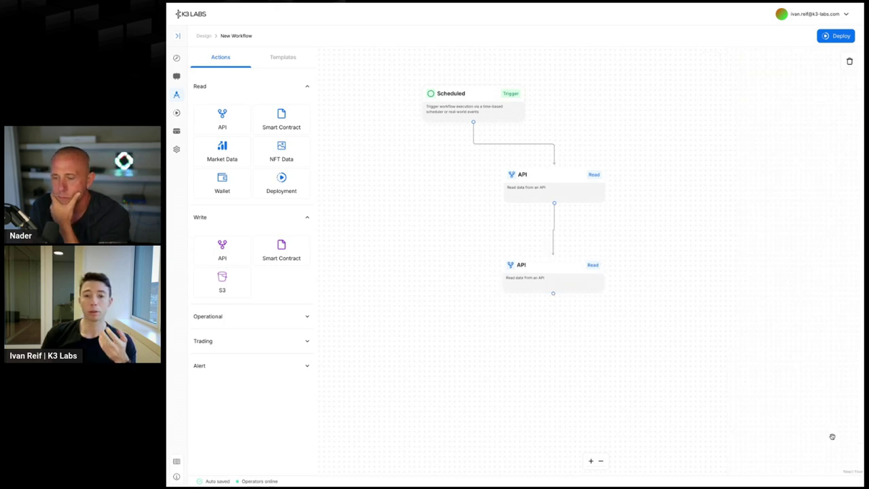
- Add a Smart Contract node after the second API node, using a verified contract address and the processClaim method
left_click(278, 251)
left_click_drag(553, 294, 578, 346)
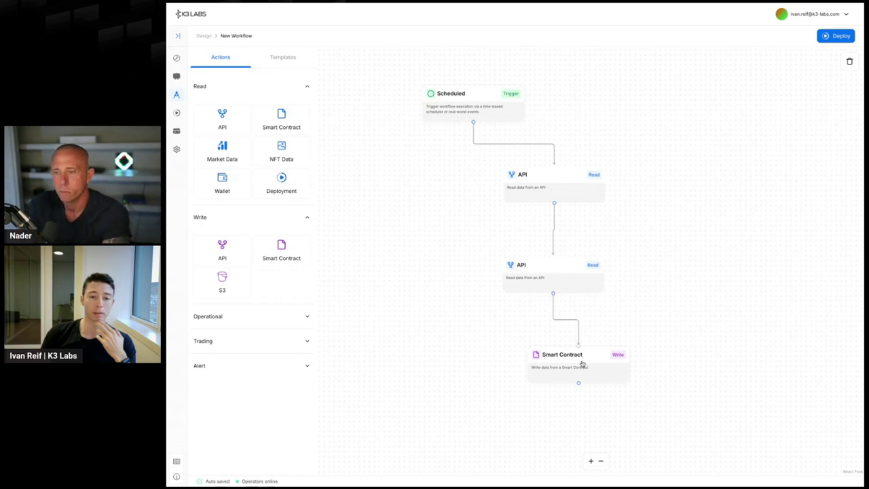
left_click(582, 364)
left_click(806, 143)
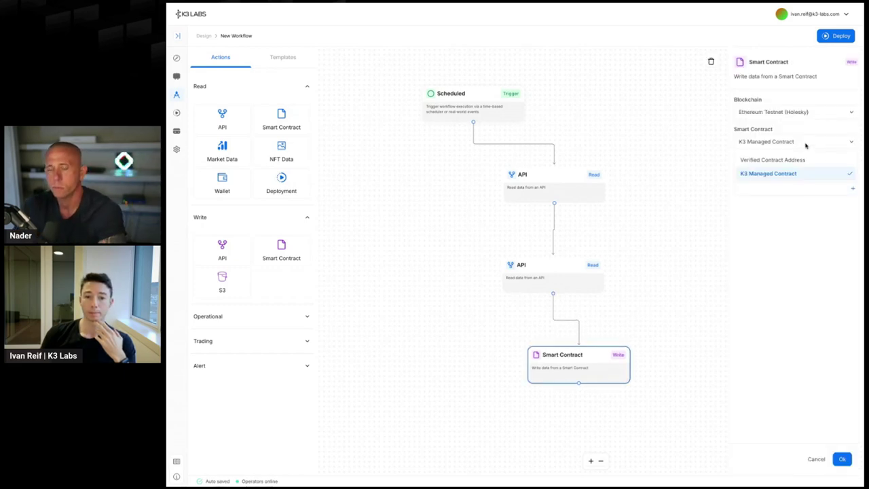
left_click(788, 160)
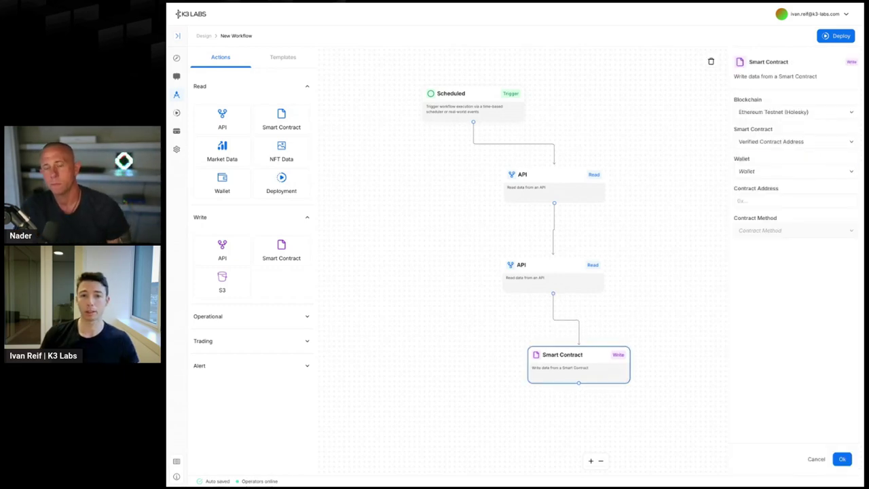
left_click(772, 202)
key("ctrl+v")
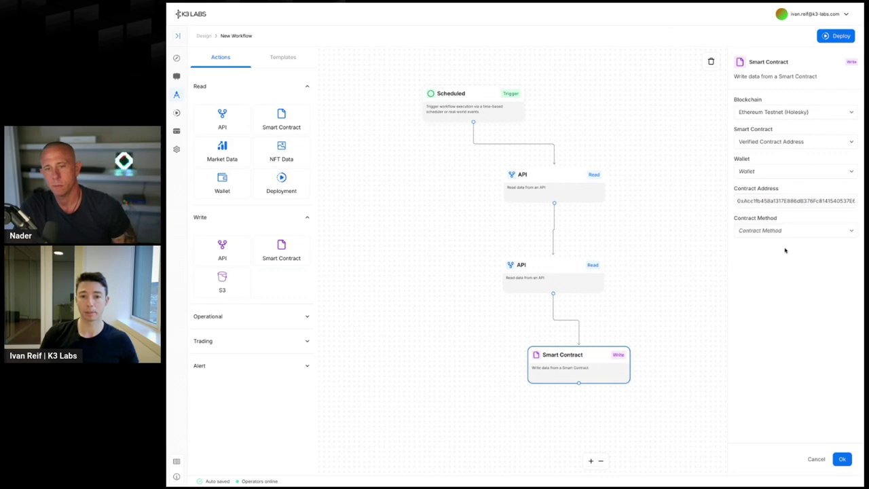
left_click(787, 231)
scroll(810, 370, "down", 5)
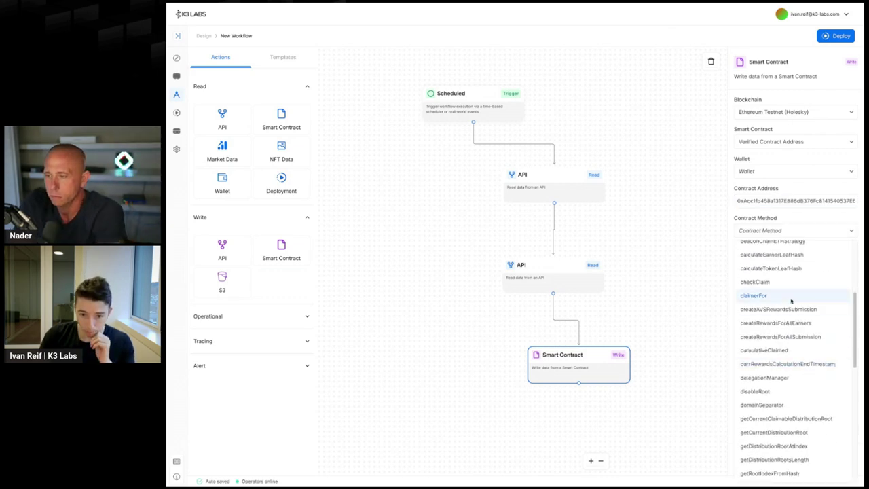
scroll(804, 394, "down", 3)
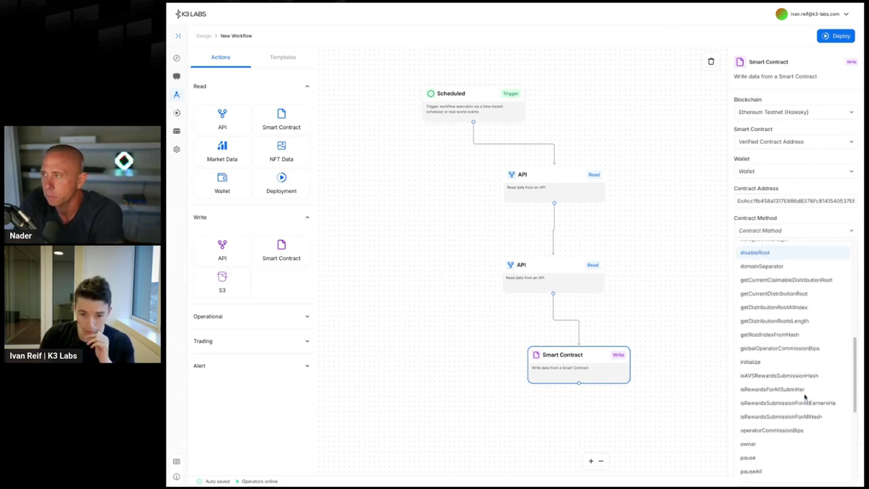
scroll(804, 397, "down", 2)
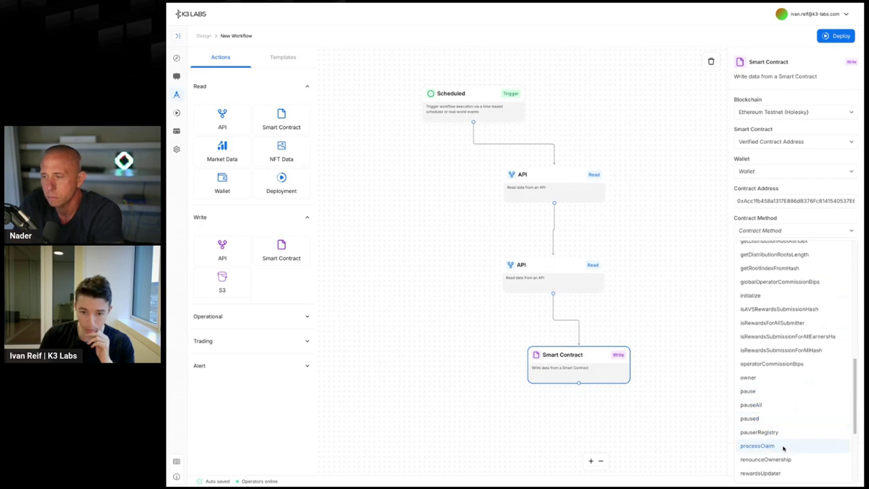
left_click(784, 446)
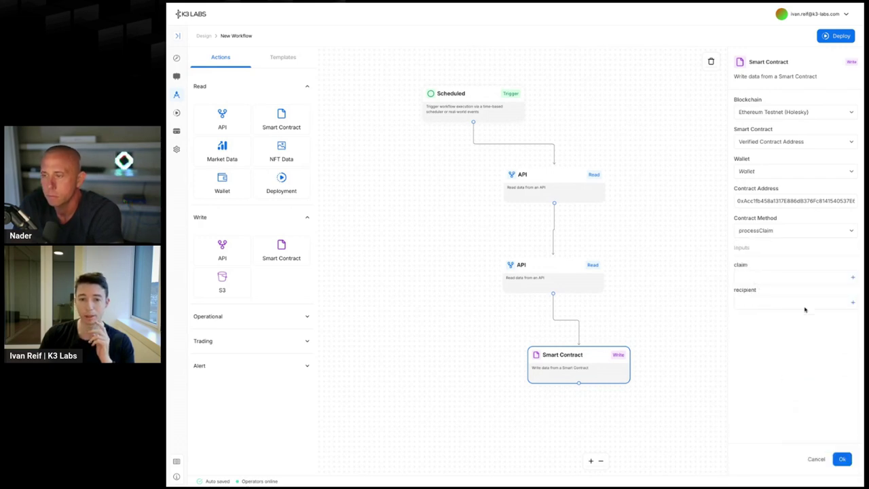
- Map claim to .0.result.data.json.proof.root, paste the recipient wallet address, and save the node
left_click(853, 277)
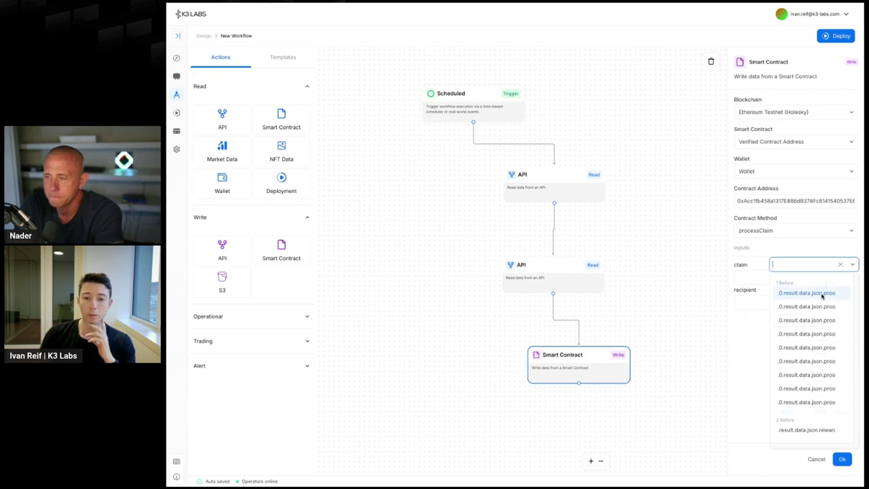
left_click(821, 297)
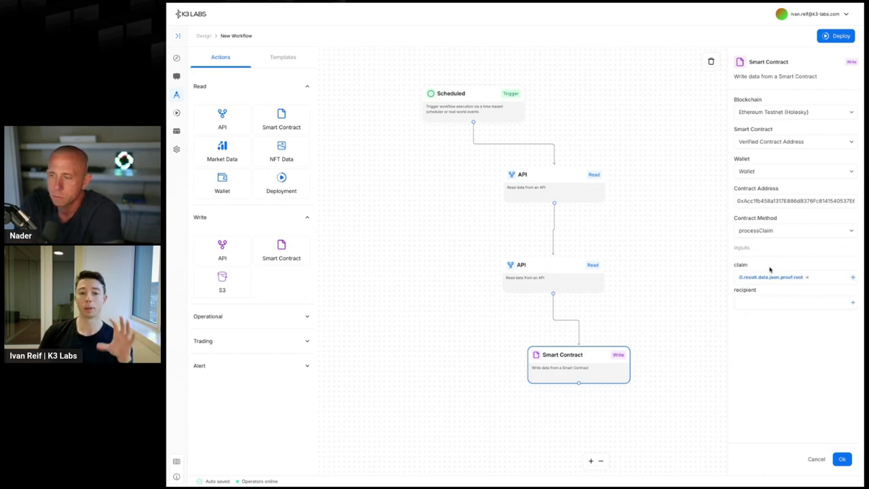
left_click(852, 302)
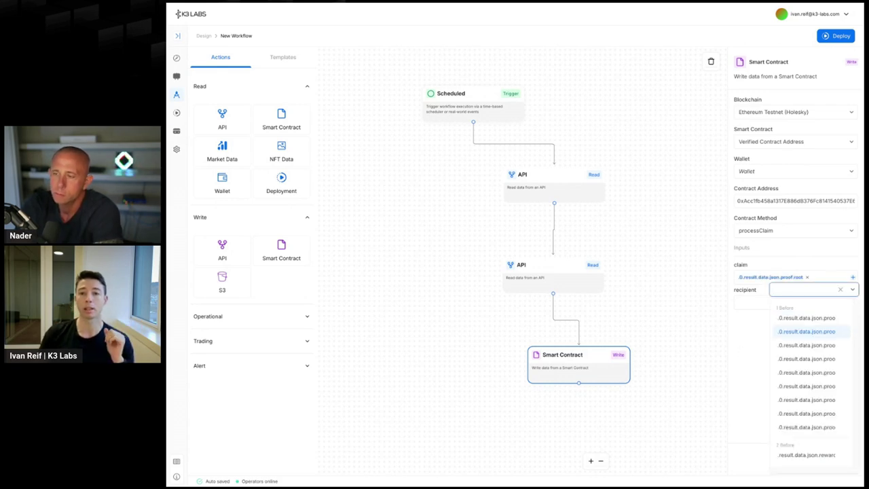
key("Escape")
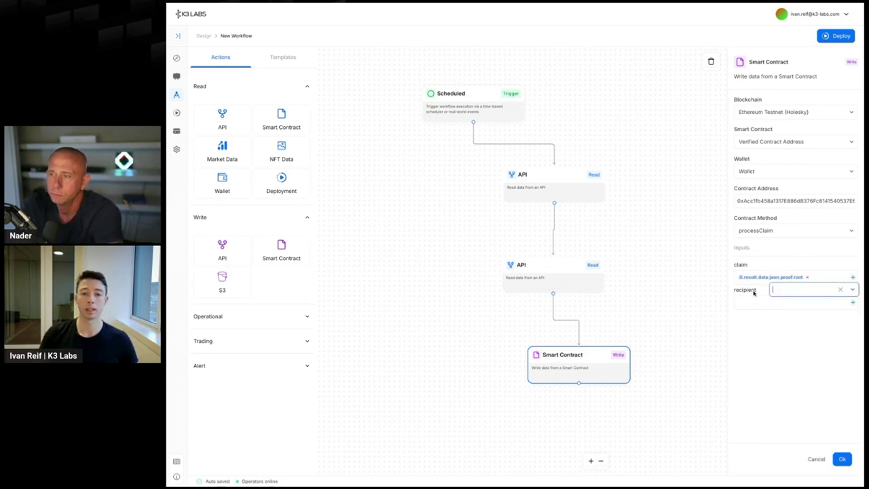
left_click(758, 307)
left_click(758, 305)
key("ctrl+v")
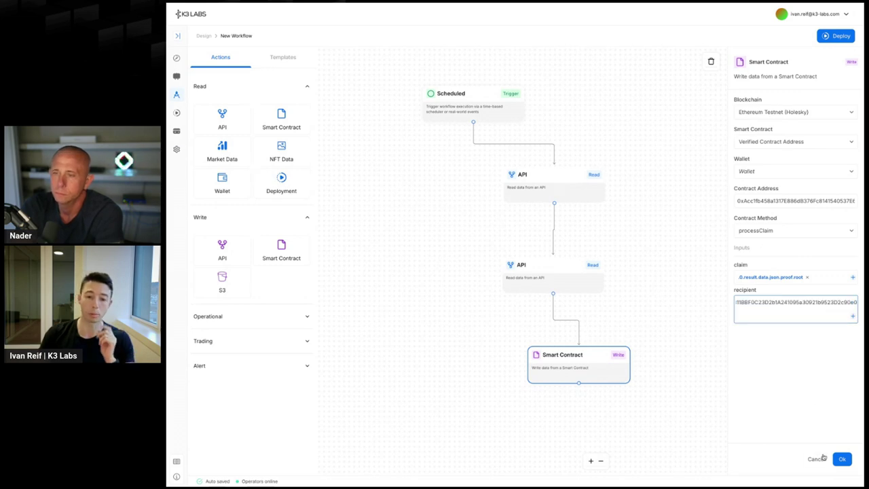
left_click(842, 459)
left_click_drag(674, 320, 654, 246)
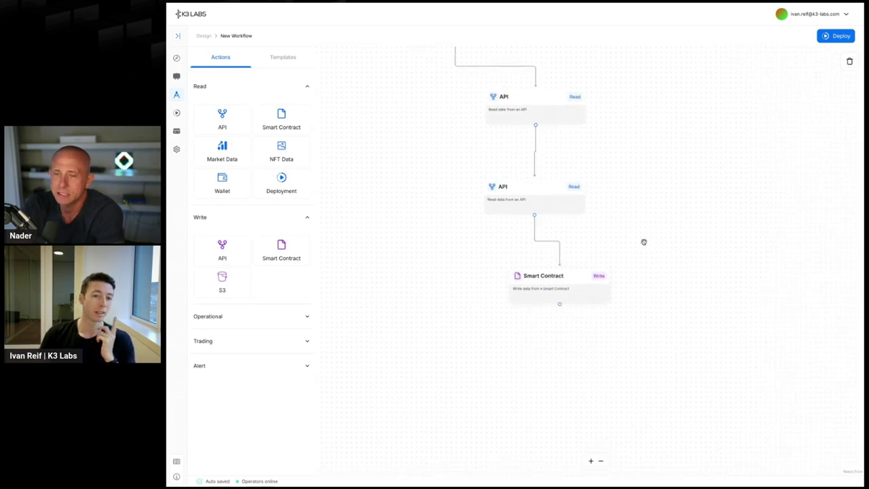
- Connect a new Email alert node after Smart Contract with the subject 'YOU GOT PAID!'
scroll(645, 234, "down", 2)
left_click_drag(645, 173, 617, 188)
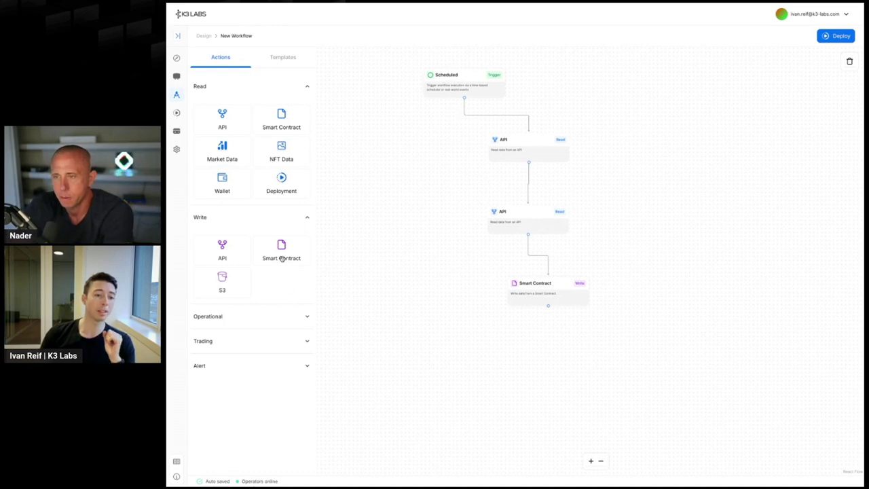
left_click(231, 366)
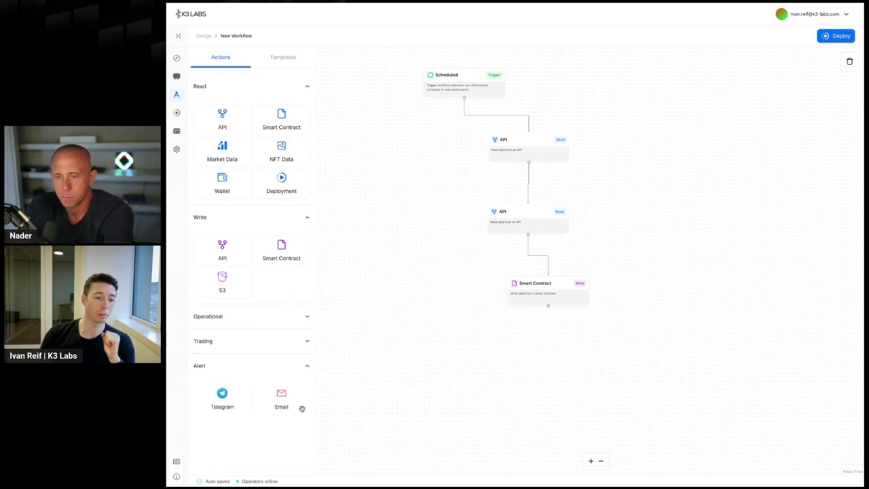
left_click_drag(281, 400, 452, 367)
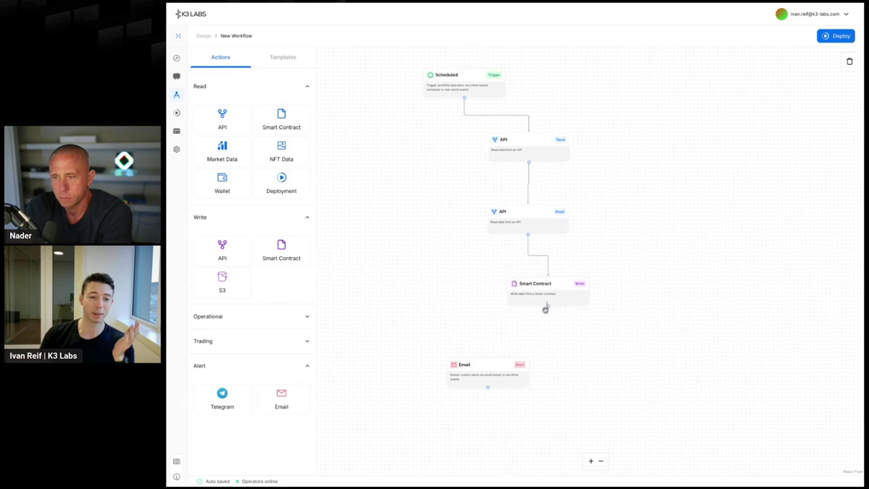
left_click_drag(549, 306, 489, 363)
left_click(490, 367)
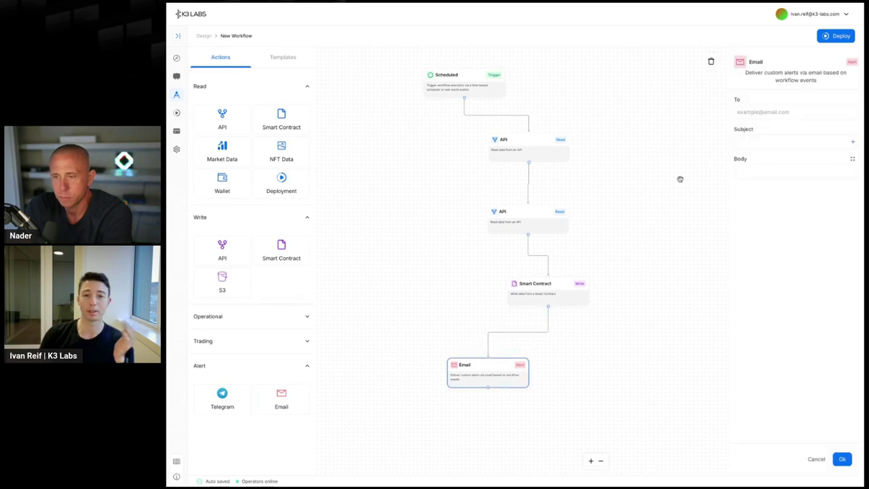
left_click(771, 143)
type("YU")
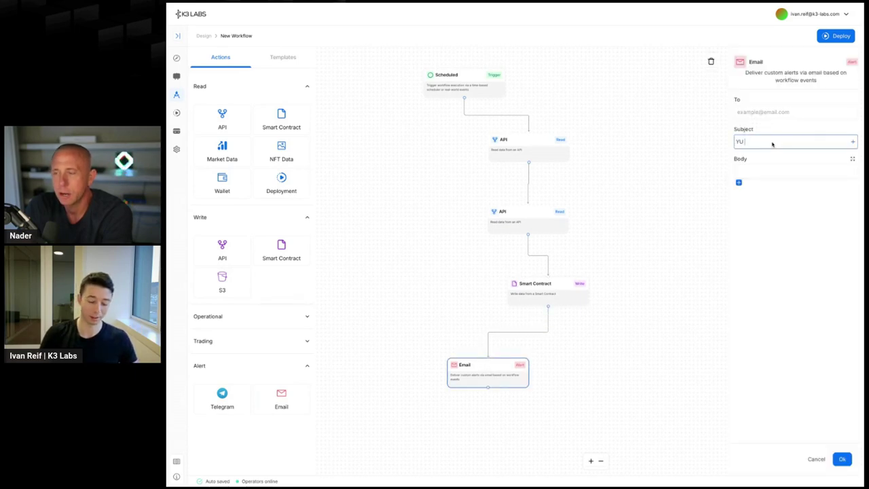
type(" GOT PAID!")
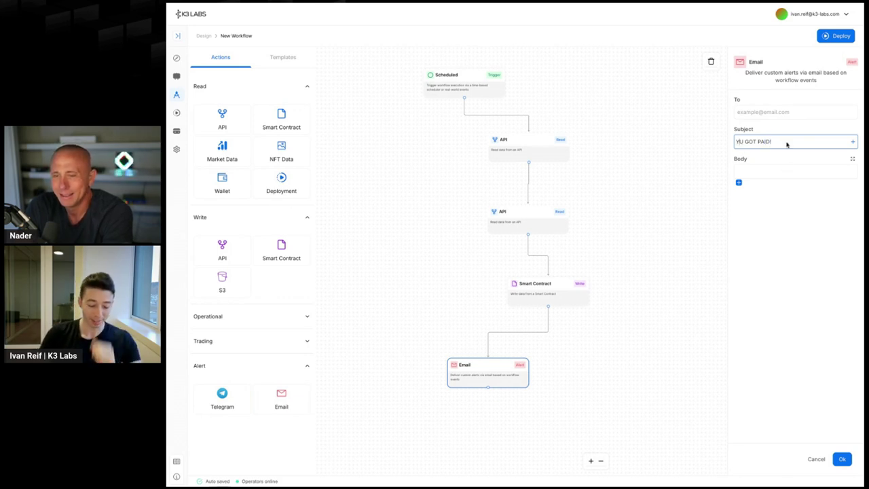
type("O")
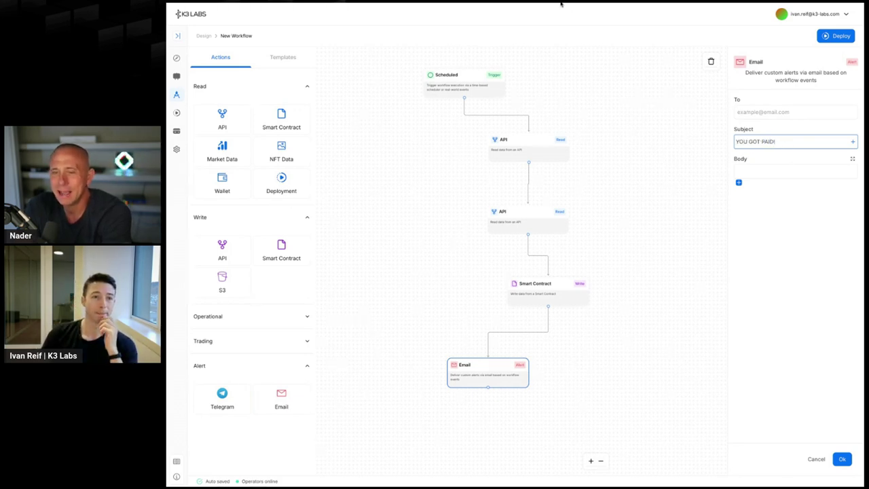
left_click(560, 4)
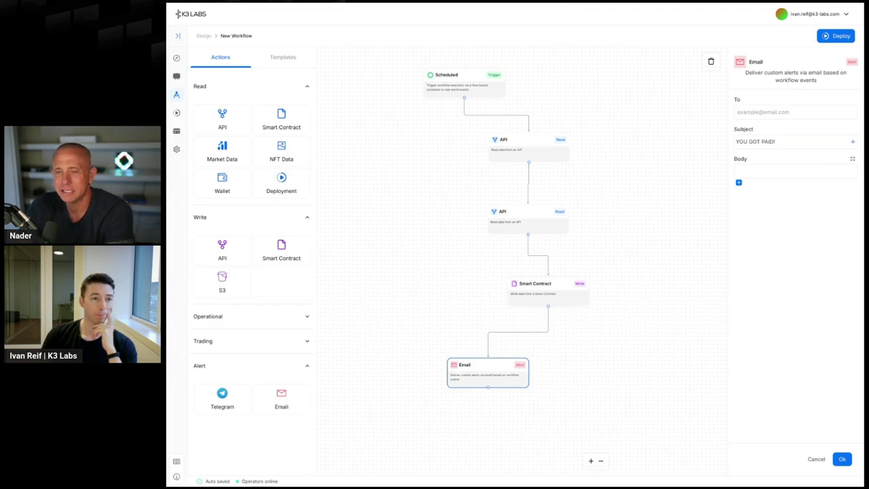
left_click(223, 281)
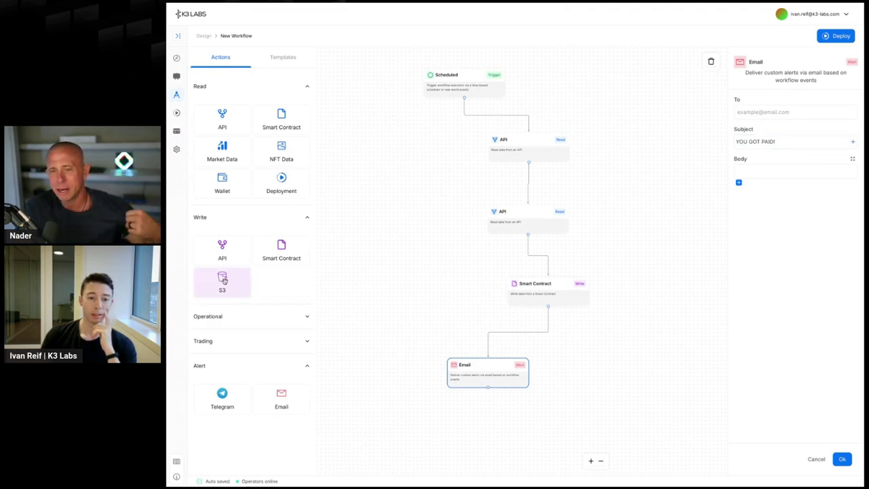
left_click_drag(224, 280, 621, 369)
left_click(650, 373)
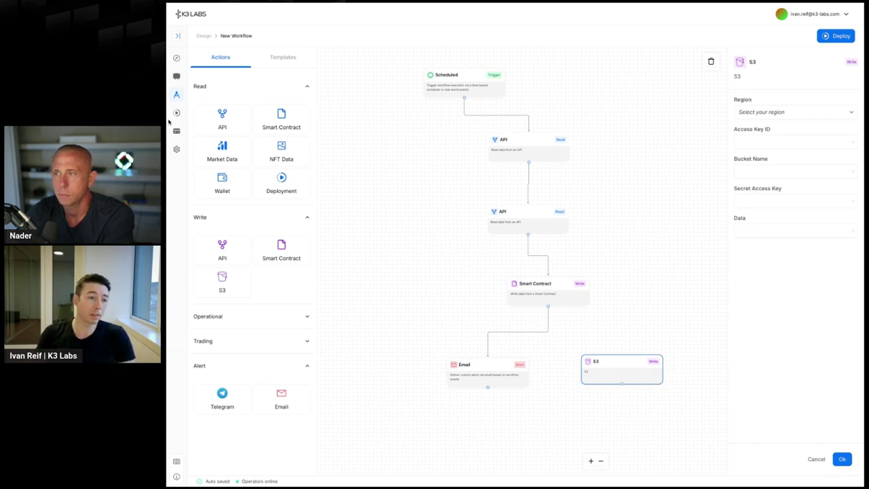
left_click(176, 115)
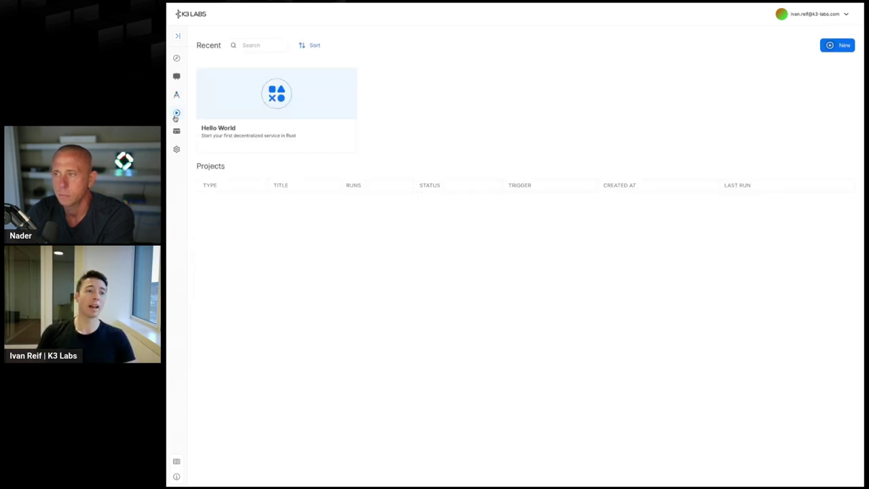
- Switch to the second account and open the ETH 5 Min project overview
left_click(785, 16)
left_click(811, 56)
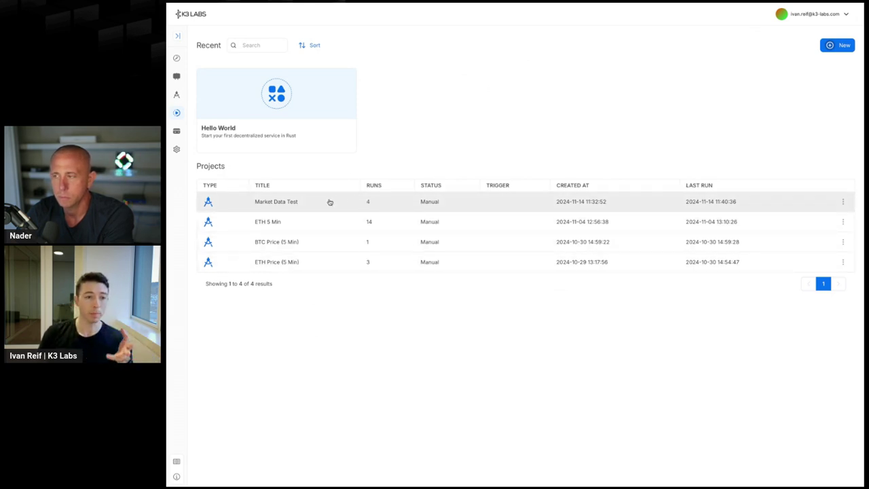
left_click(330, 216)
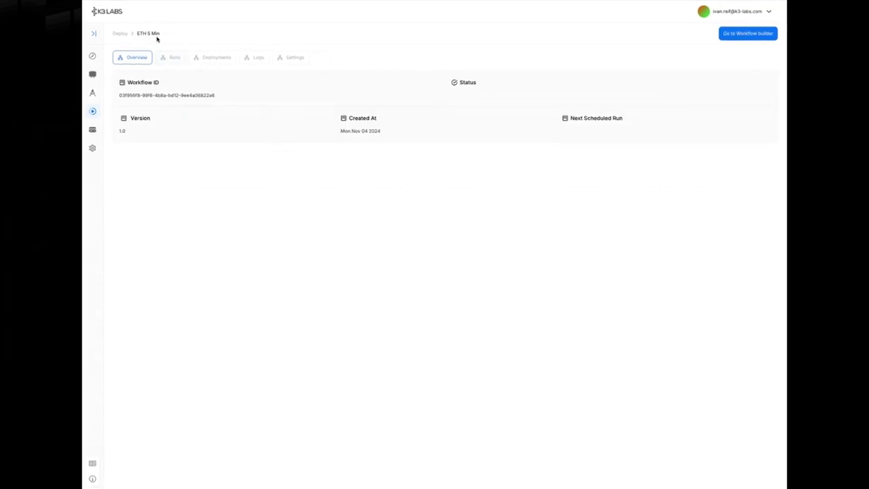
- Check the ETH 5 Min Runs history, then its Alert, Read and ScheduleTrigger deployments
left_click(162, 61)
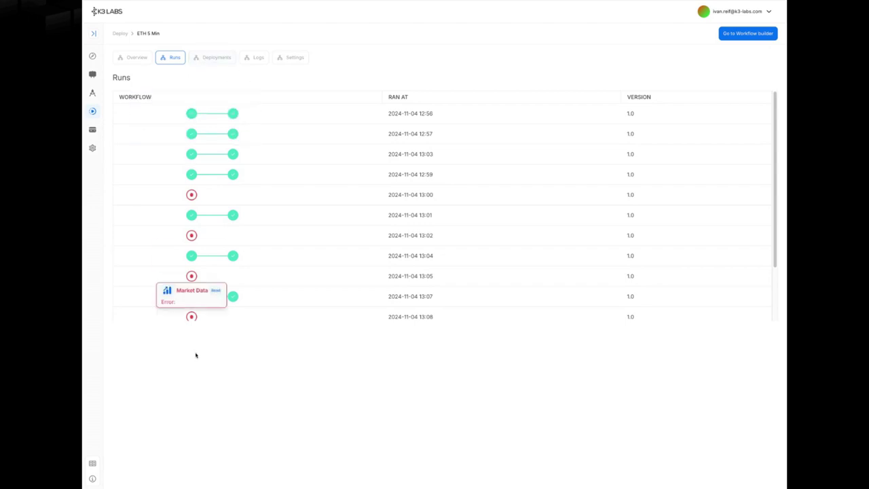
left_click(212, 59)
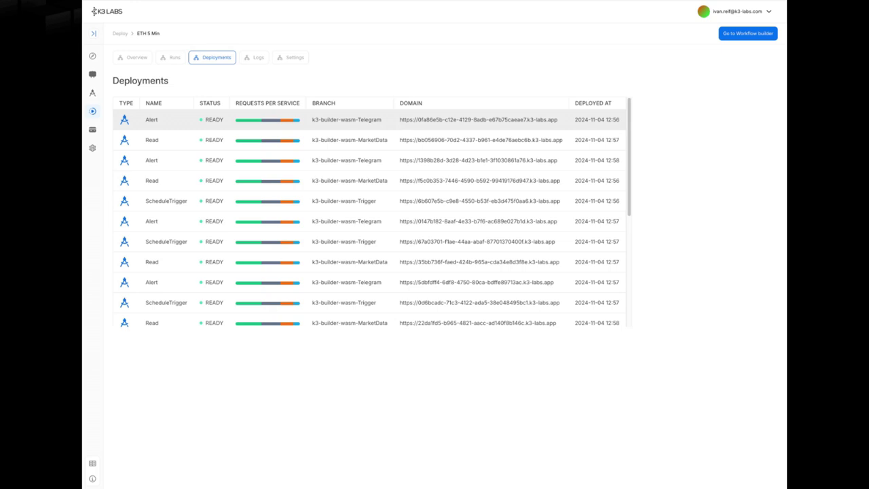
- Review the ETH 5 Min project's Logs and Settings, then go back to the dashboard
left_click(253, 60)
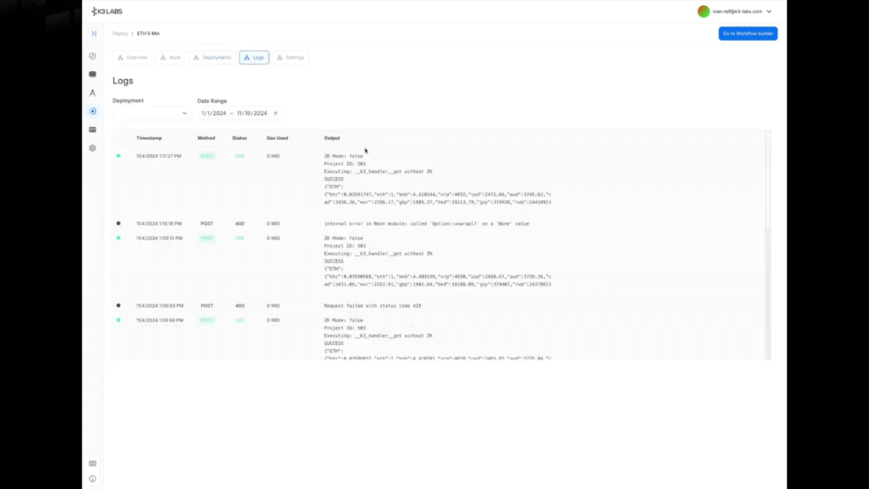
left_click(293, 58)
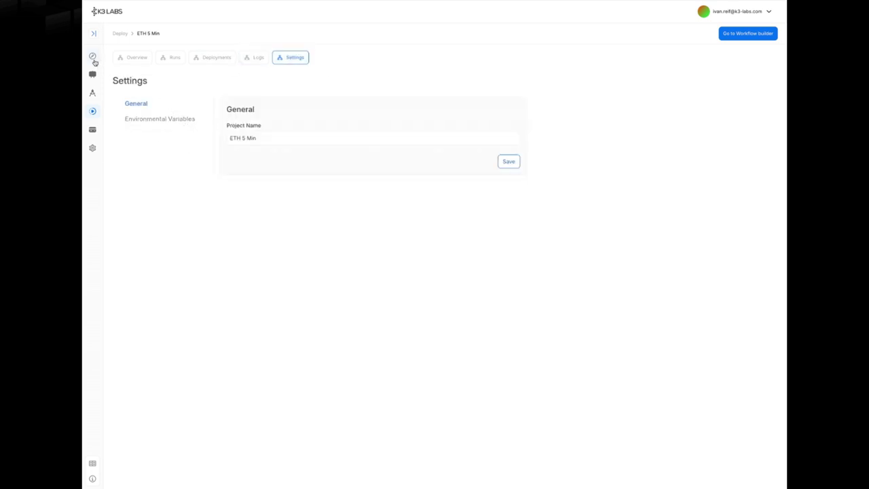
left_click(92, 76)
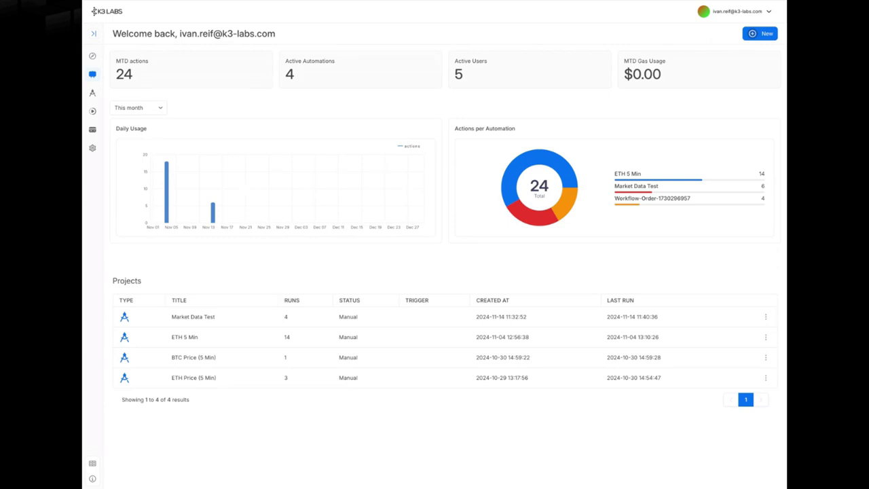
- View Premium Plan usage (4/10 automations, 56/1500 actions) on the billing page, then return to the dashboard
left_click(93, 130)
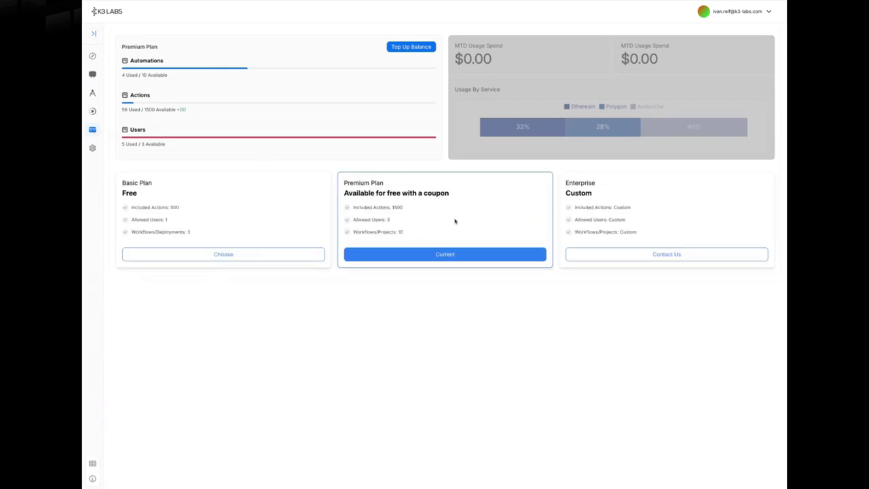
left_click(93, 74)
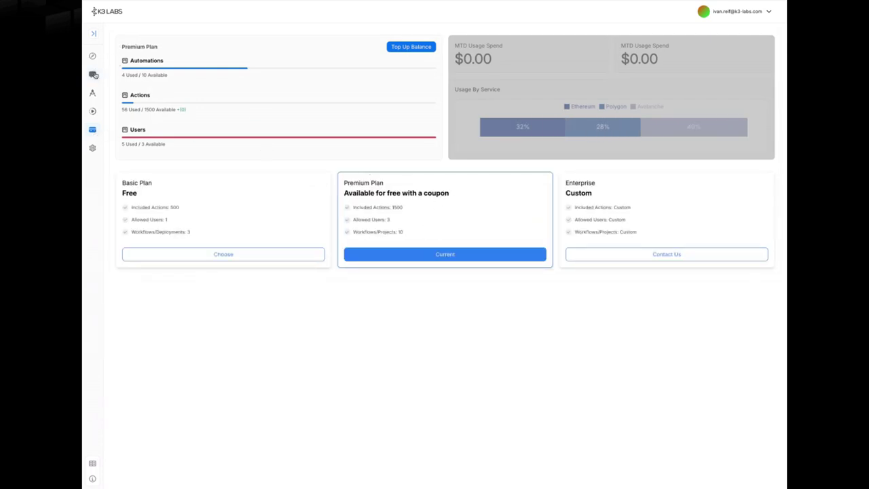